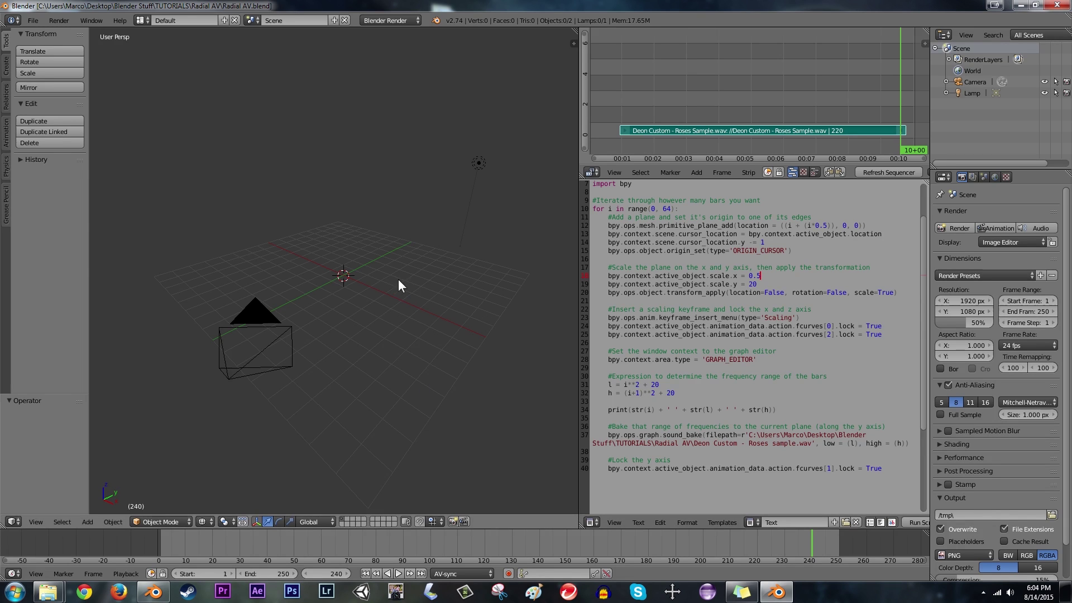
Step: Orbit the empty scene and review the script's origin_set and scaling keyframe lines
mouse_move(398, 279)
middle_down()
mouse_move(395, 310)
mouse_move(388, 287)
middle_up()
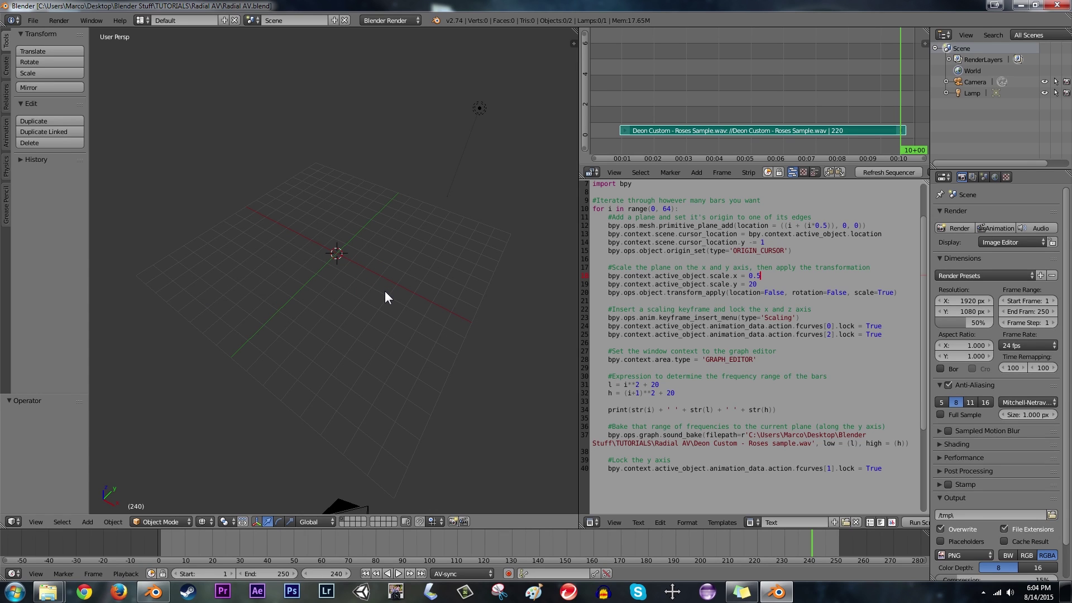
click(626, 250)
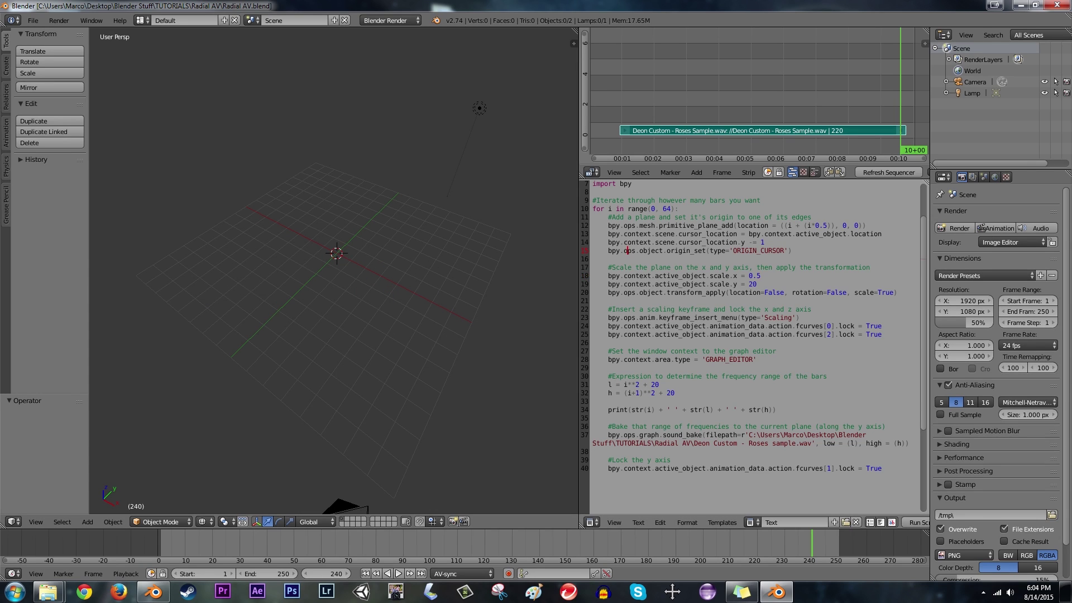
scroll(626, 250, up, 2)
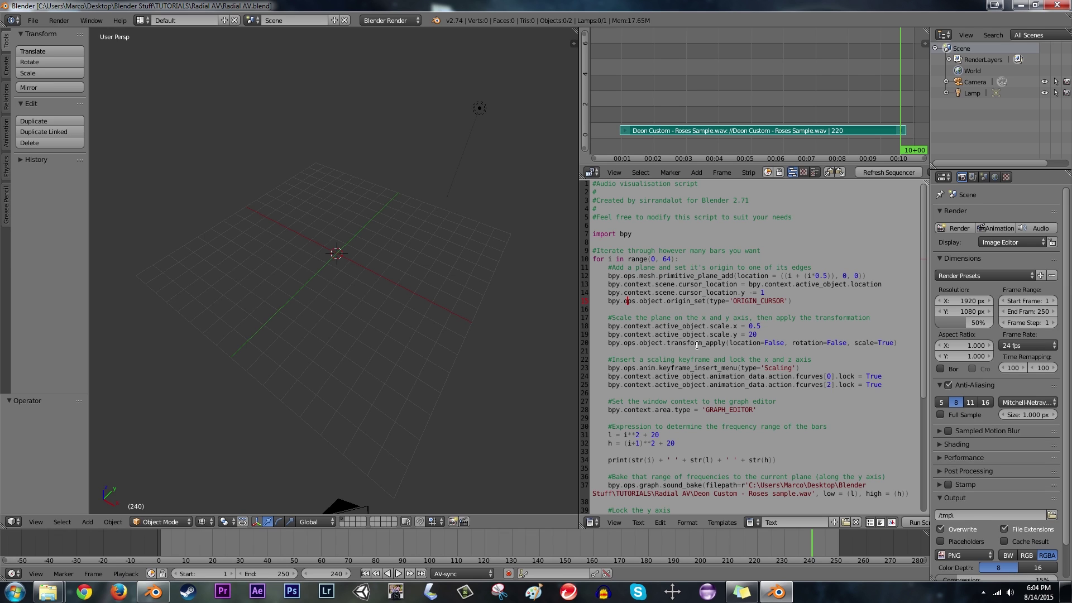
click(670, 299)
scroll(670, 300, down, 2)
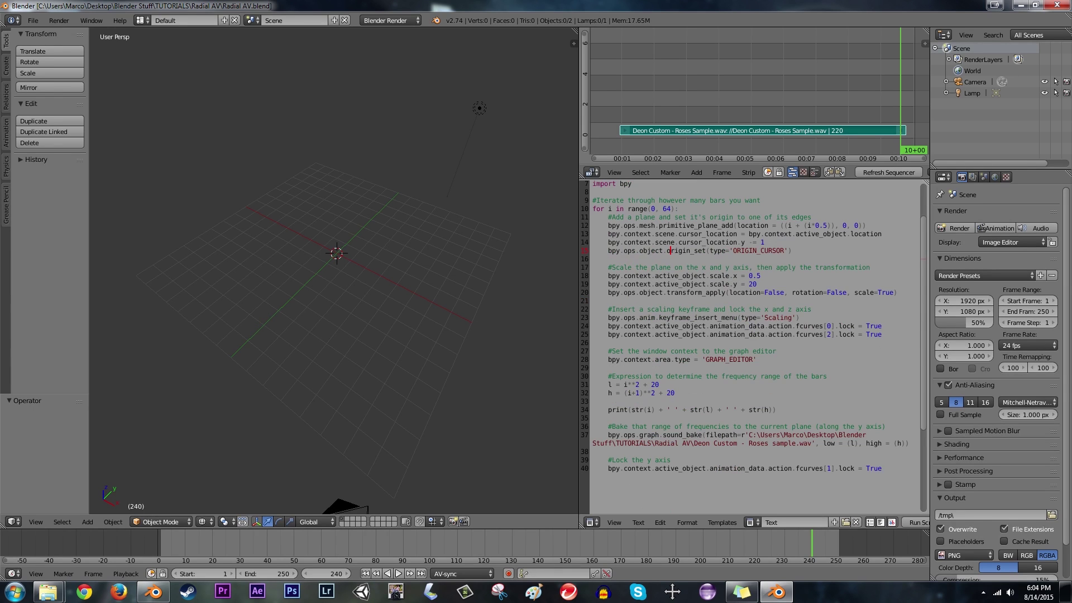
click(698, 318)
scroll(732, 385, up, 2)
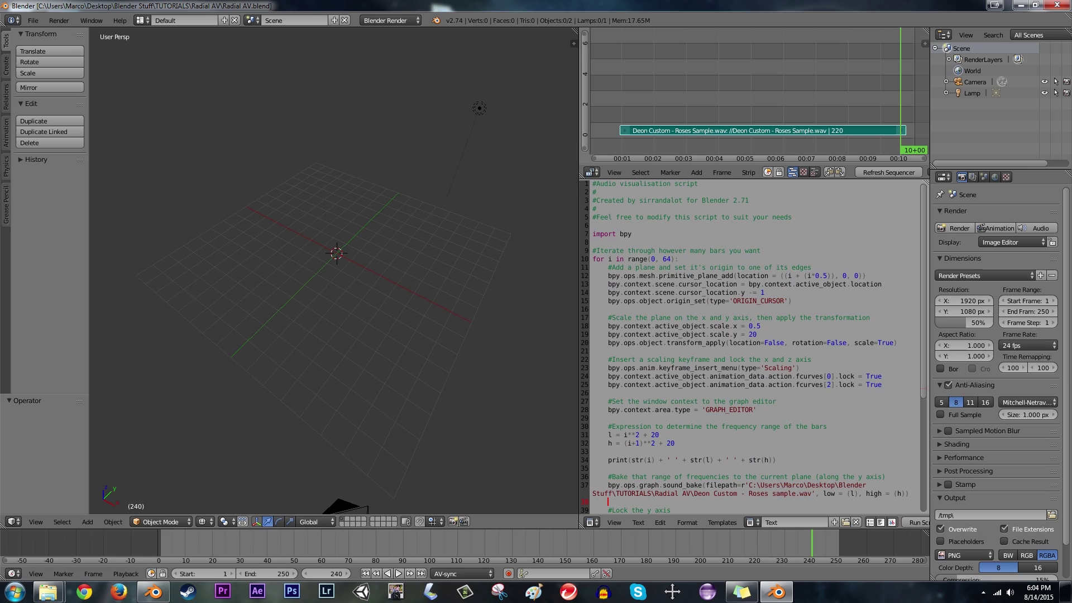
Step: Preview playback from frame 20, return to frame 16 and save the blend file
click(213, 547)
key(alt+a)
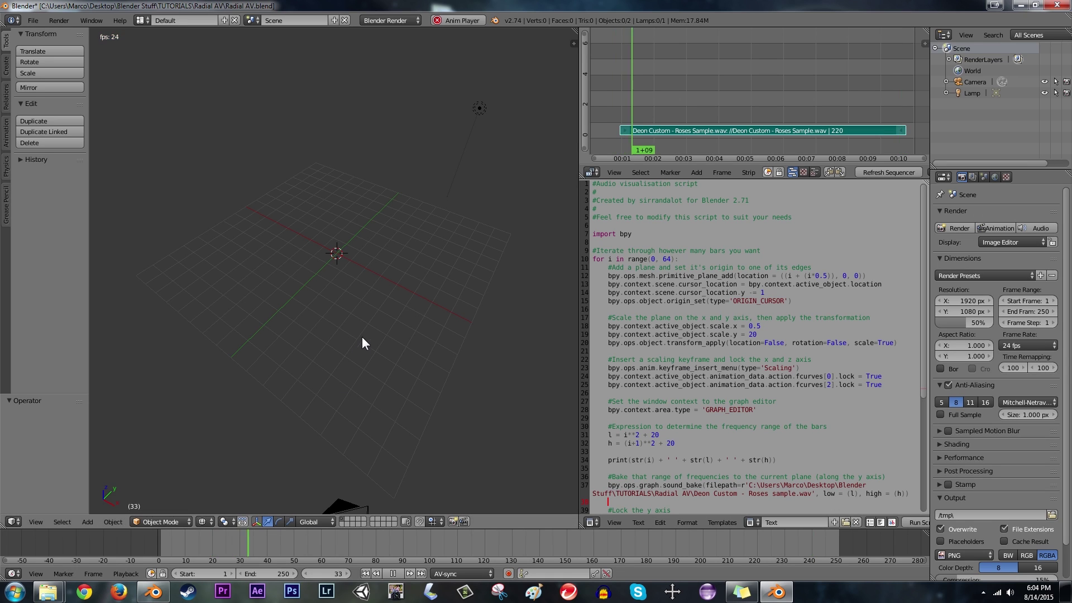
click(203, 546)
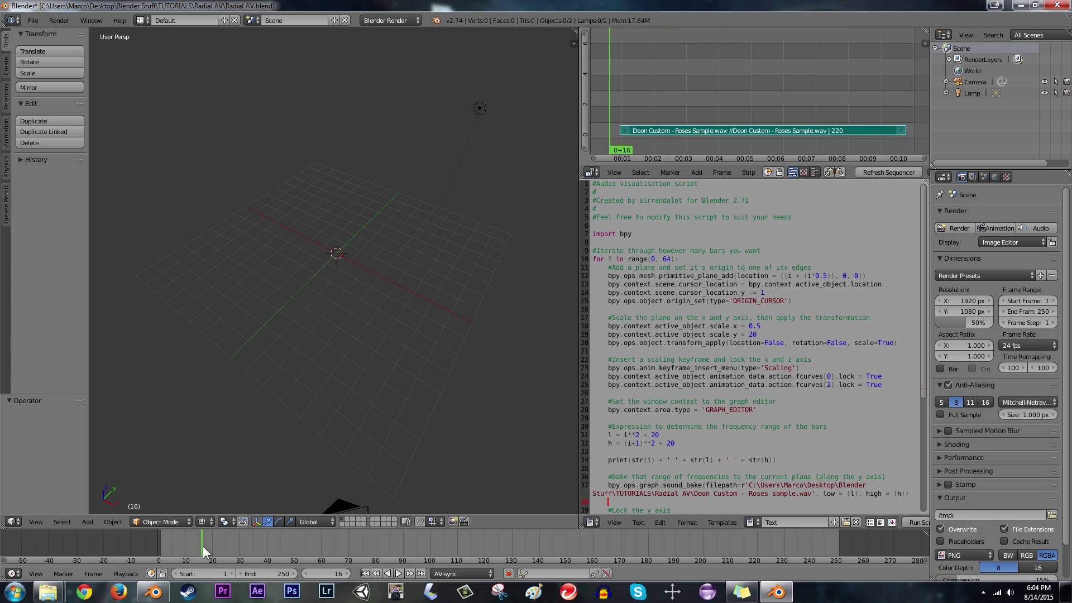
key(ctrl+s)
click(376, 293)
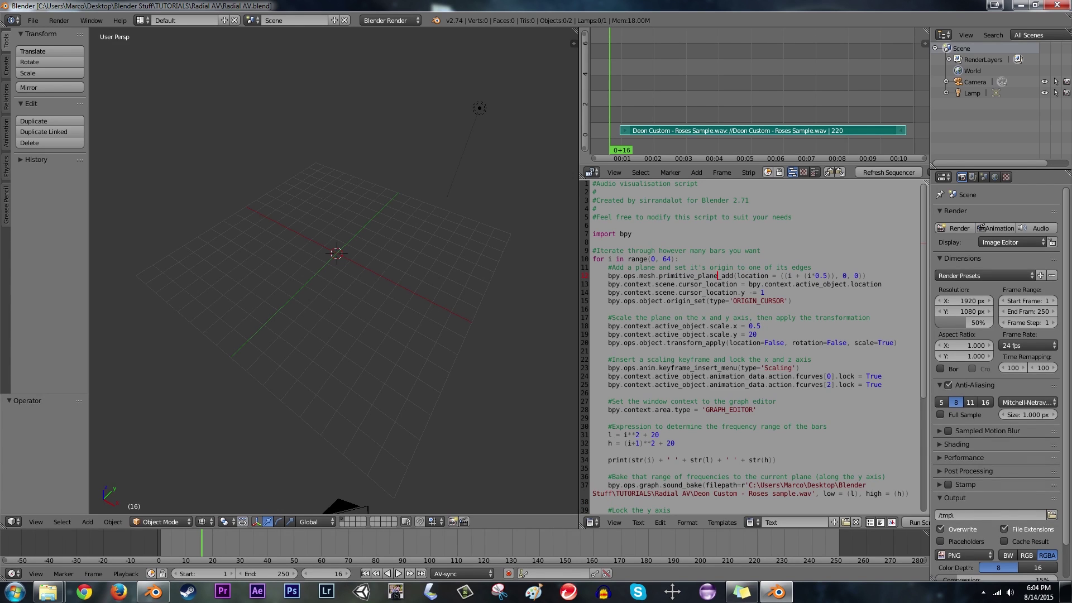
click(775, 317)
Step: At frame 24, run the script to generate the 64 bars and check the printed frequency ranges
click(223, 541)
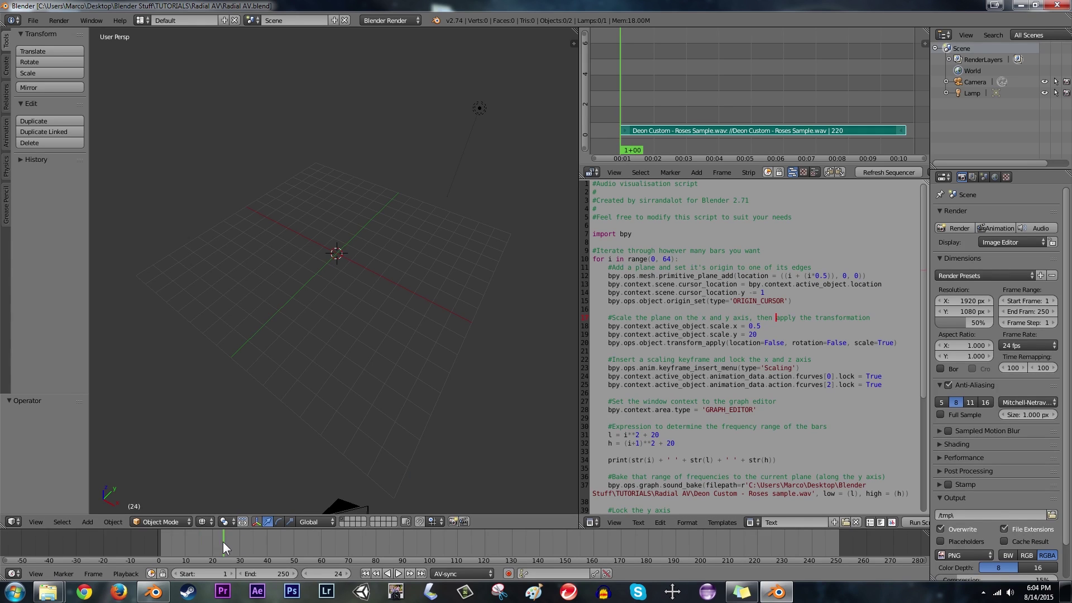
click(922, 521)
click(153, 592)
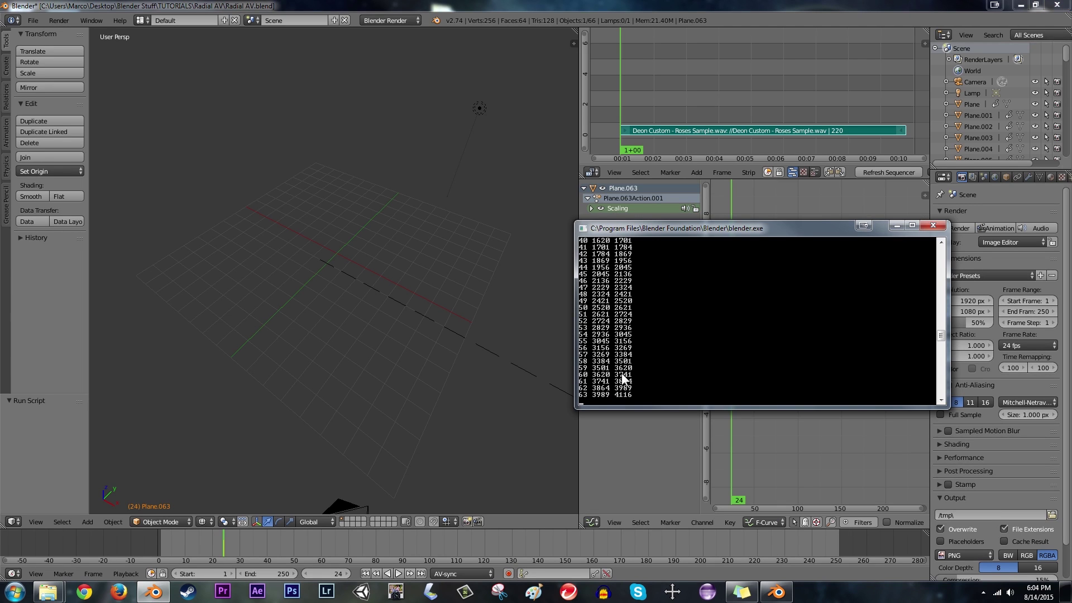
scroll(488, 365, down, 8)
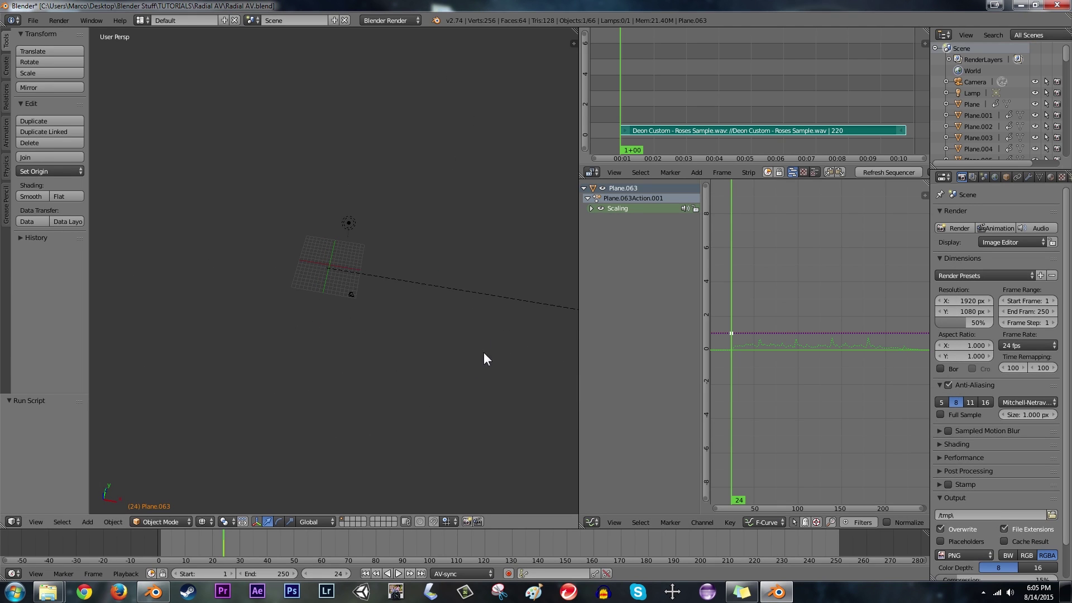
Step: Frame the row of bars in the 3D view and play the animation, then stop it
shift+middle_drag(484, 352, 374, 407)
scroll(371, 382, down, 3)
key(alt+a)
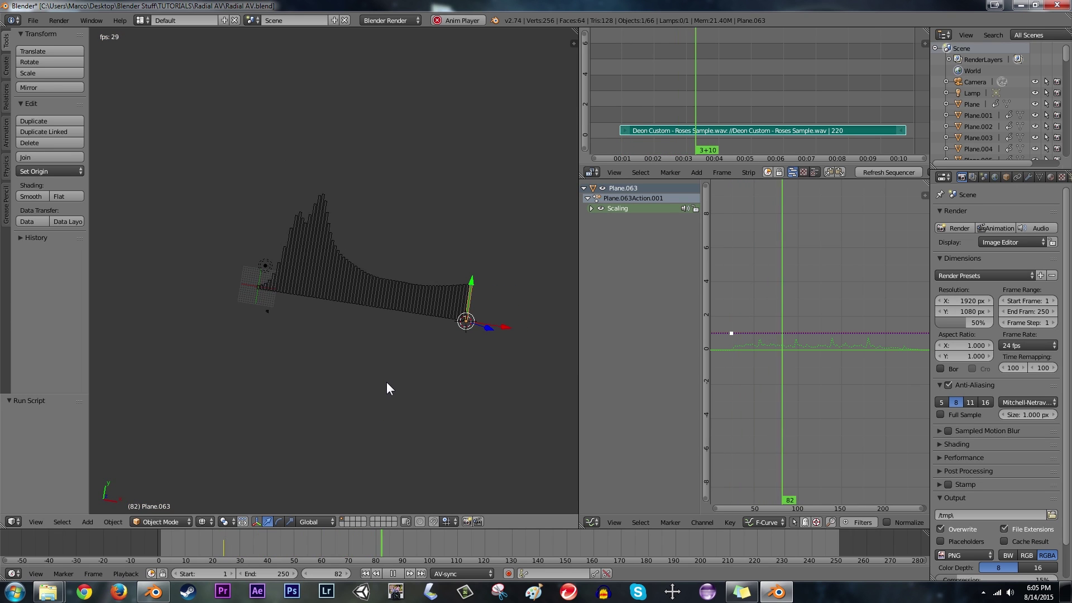
scroll(391, 381, up, 3)
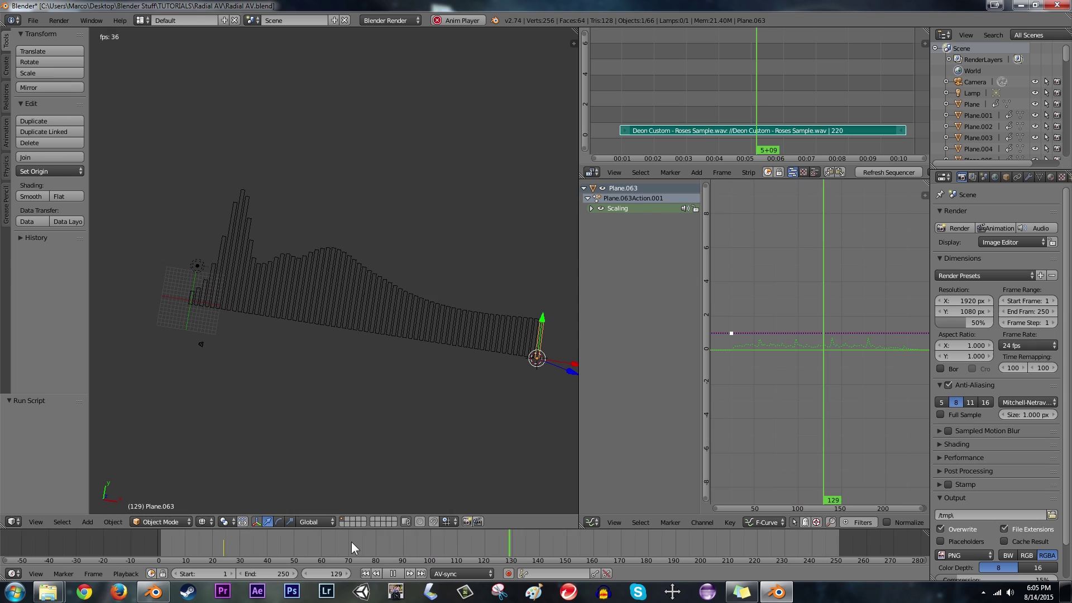
click(393, 575)
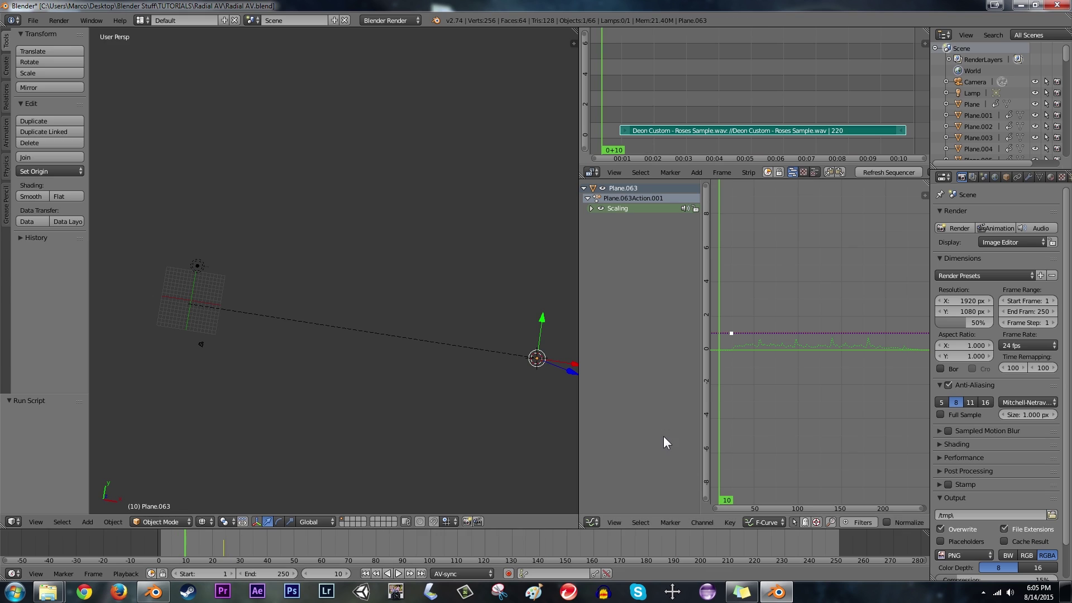
Step: Switch the graph area back to the Text Editor and scrub to frame 85
click(597, 521)
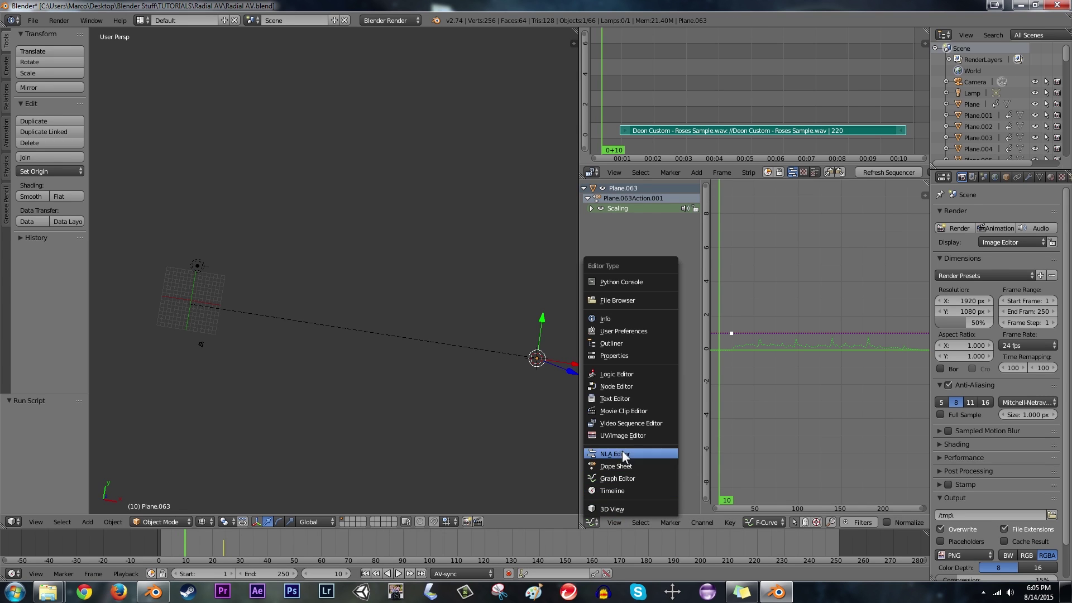
click(613, 398)
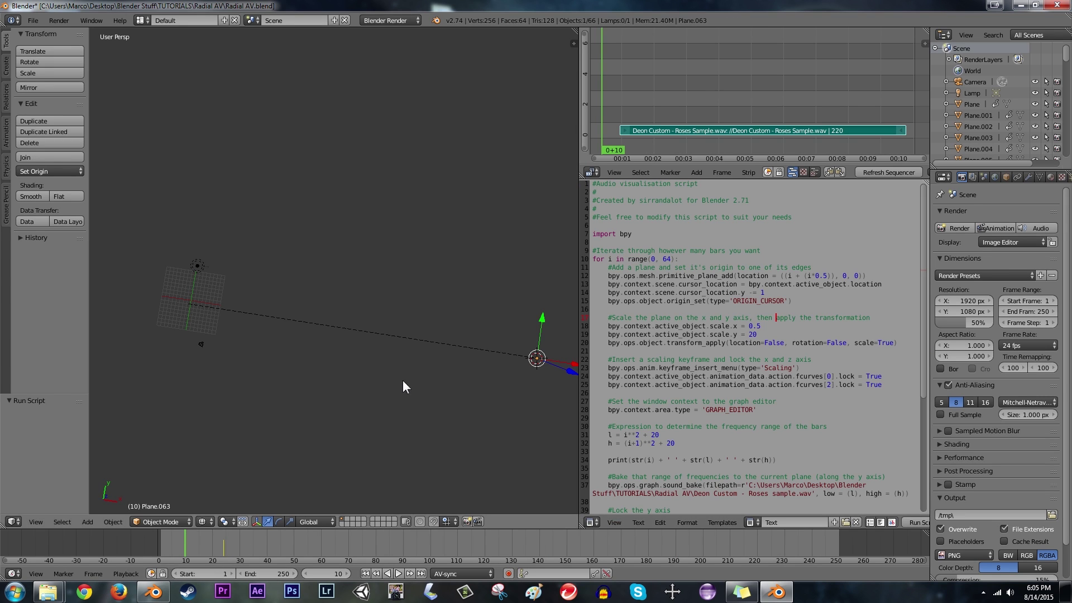
drag(341, 550, 388, 550)
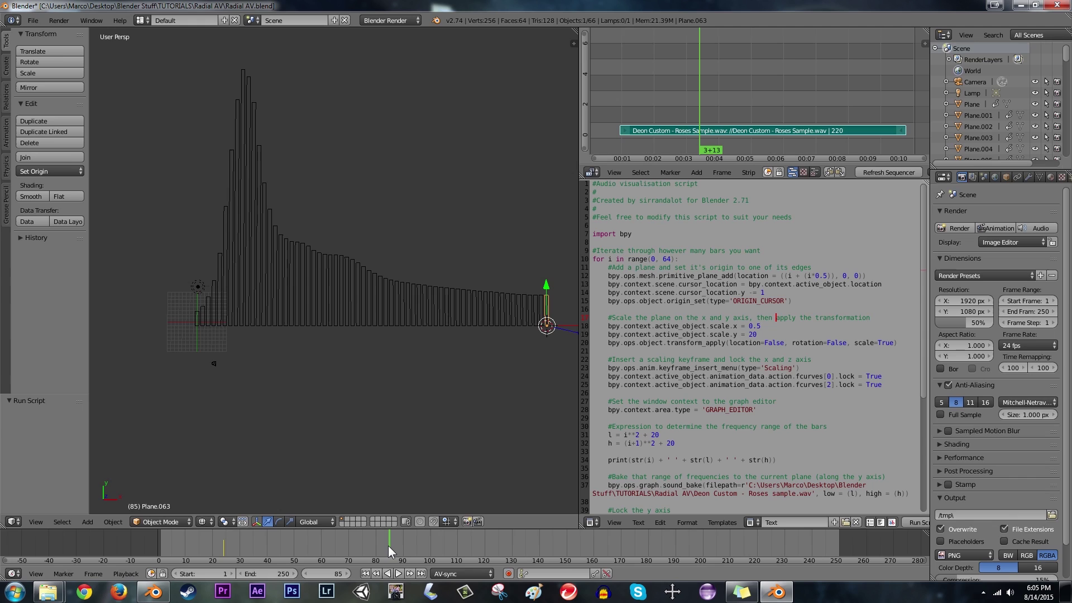
Step: Select the whole row of 64 bars and delete them
drag(388, 545, 217, 553)
key(a)
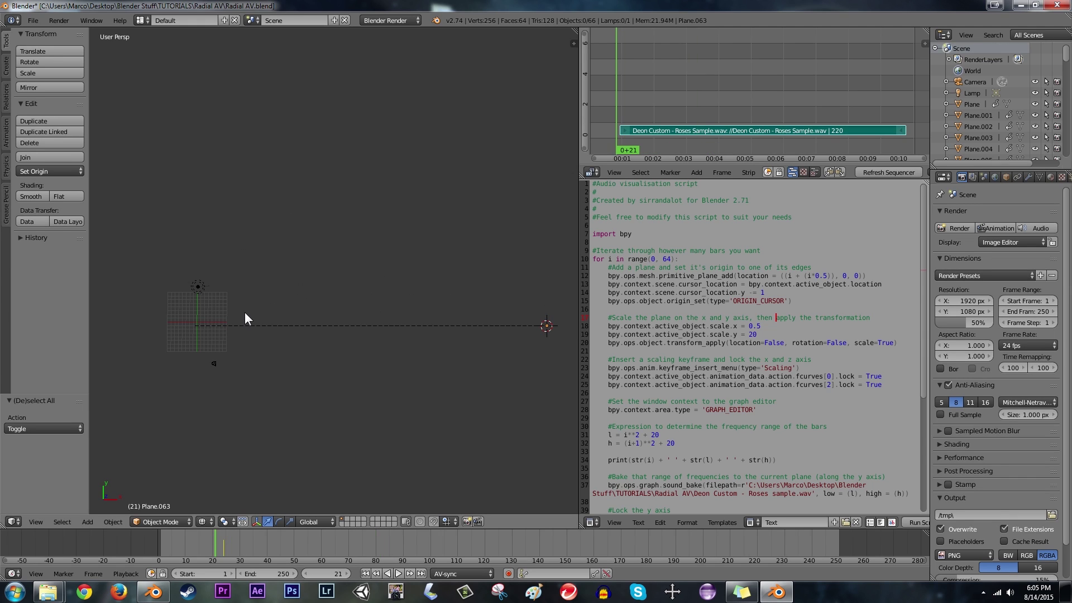
drag(197, 331, 519, 333)
key(Escape)
key(x)
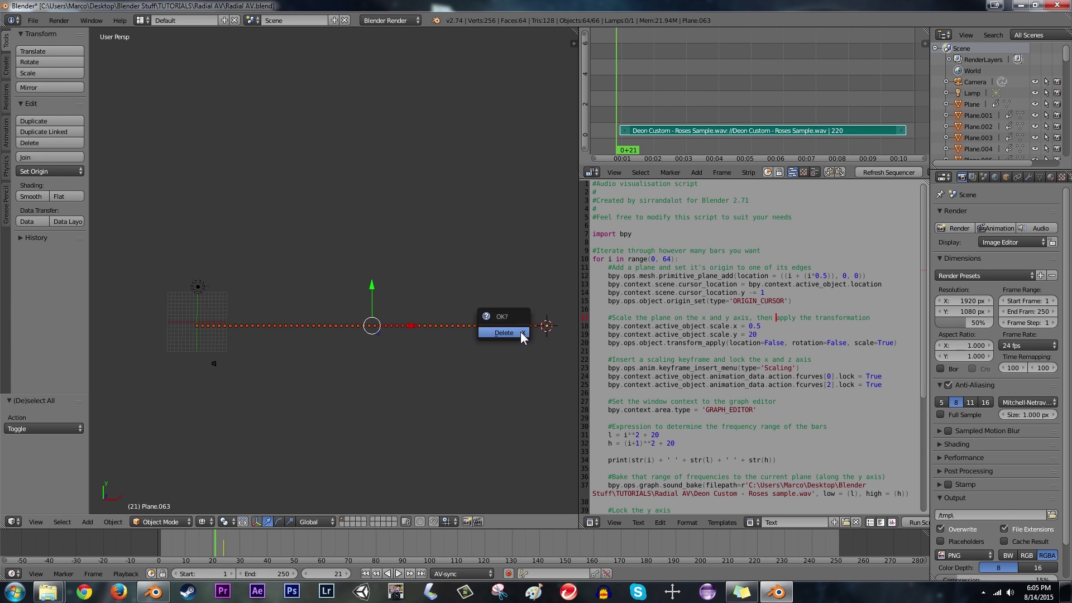
click(520, 332)
Step: Orbit to an angled view of the empty grid and save the file
middle_drag(521, 332, 373, 373)
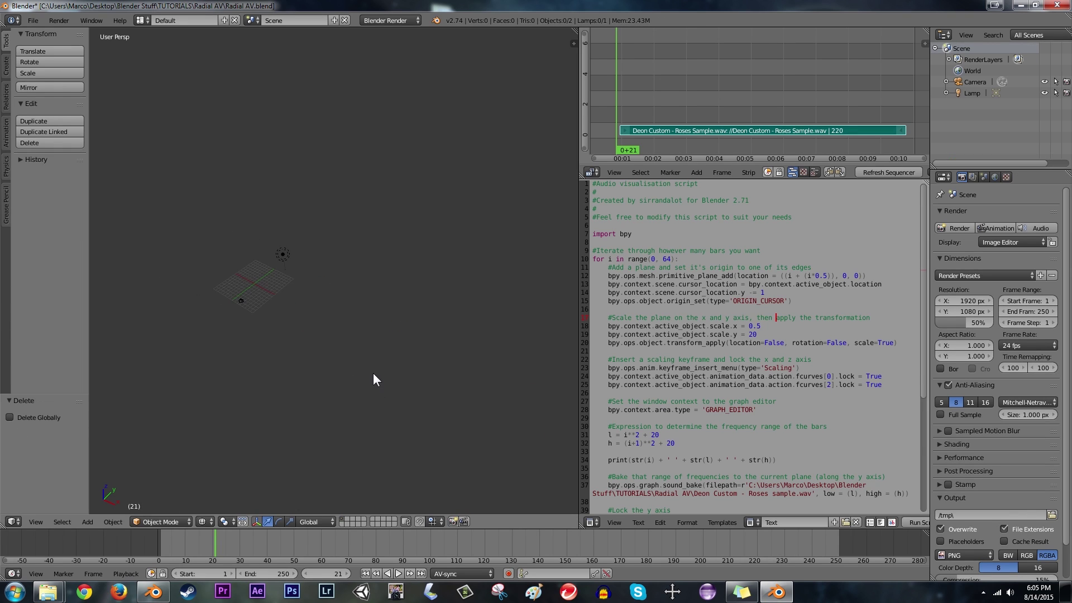
scroll(373, 373, up, 5)
scroll(357, 385, up, 2)
key(ctrl+s)
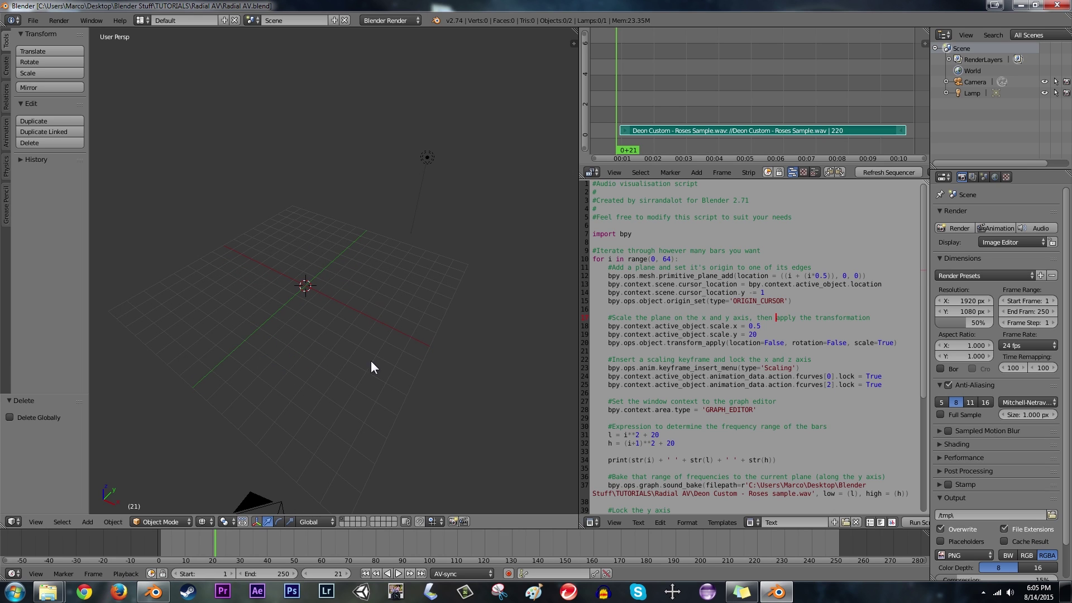
Step: In the script, change the bars' y scale from 20 to 10
click(751, 326)
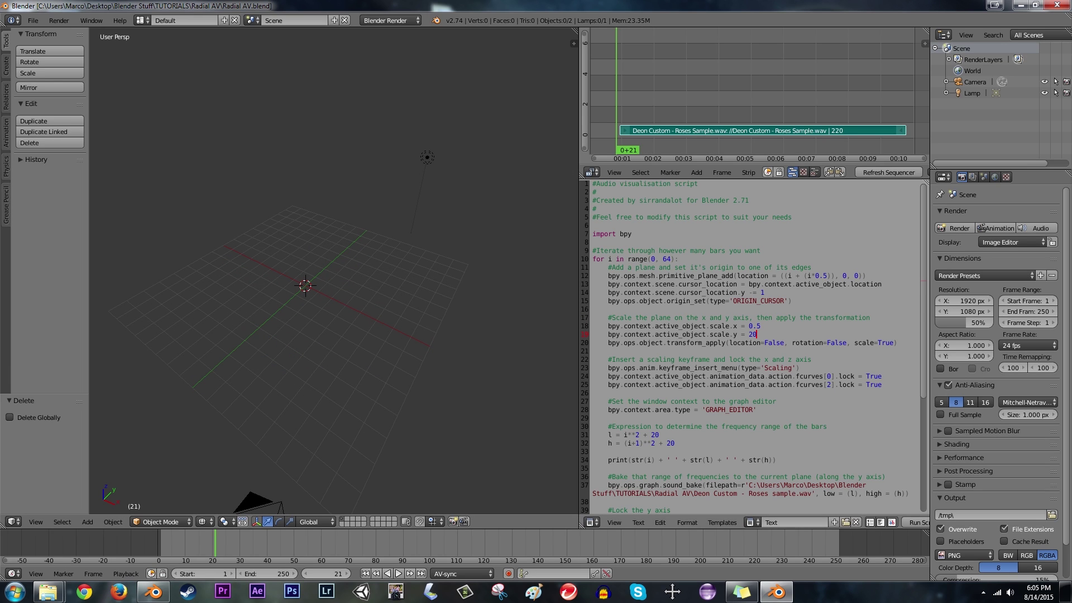
key(Home)
key(ctrl+Right)
key(ctrl+Right)
key(ctrl+Right)
key(ctrl+Right)
key(ctrl+Right)
key(Right)
key(Right)
key(Right)
key(Right)
key(Left)
key(Delete)
text(1)
Step: Change the bar count on line 10 from 64 to 60
drag(663, 259, 673, 260)
click(673, 259)
key(BackSpace)
text(0)
Step: Replace the x-offset expression on line 12 with 0 so each plane sits at (0, 0, 0)
click(775, 275)
drag(784, 275, 833, 276)
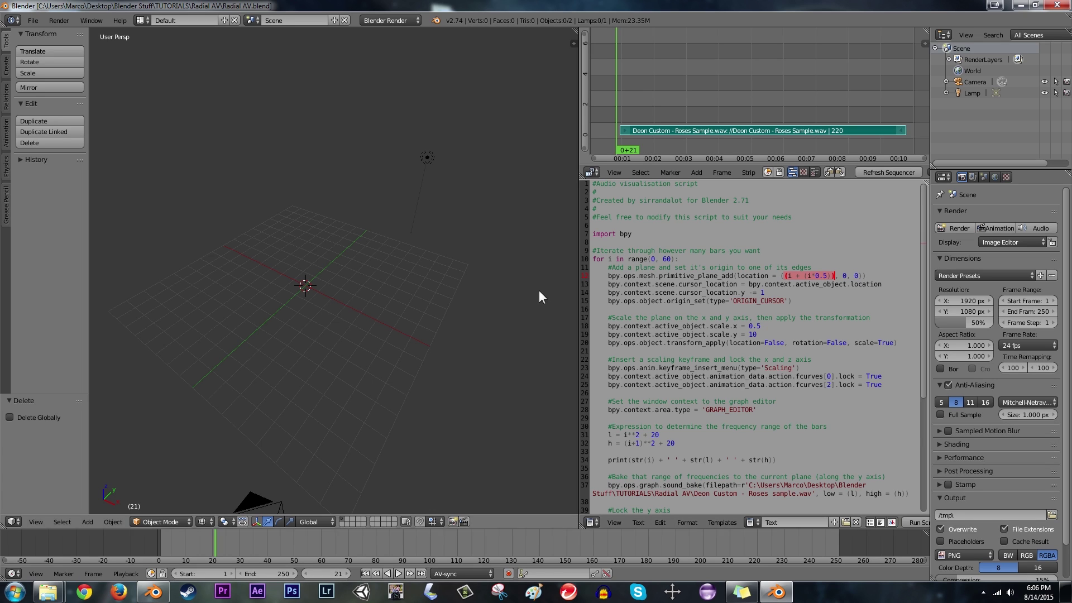
click(609, 258)
drag(785, 275, 833, 277)
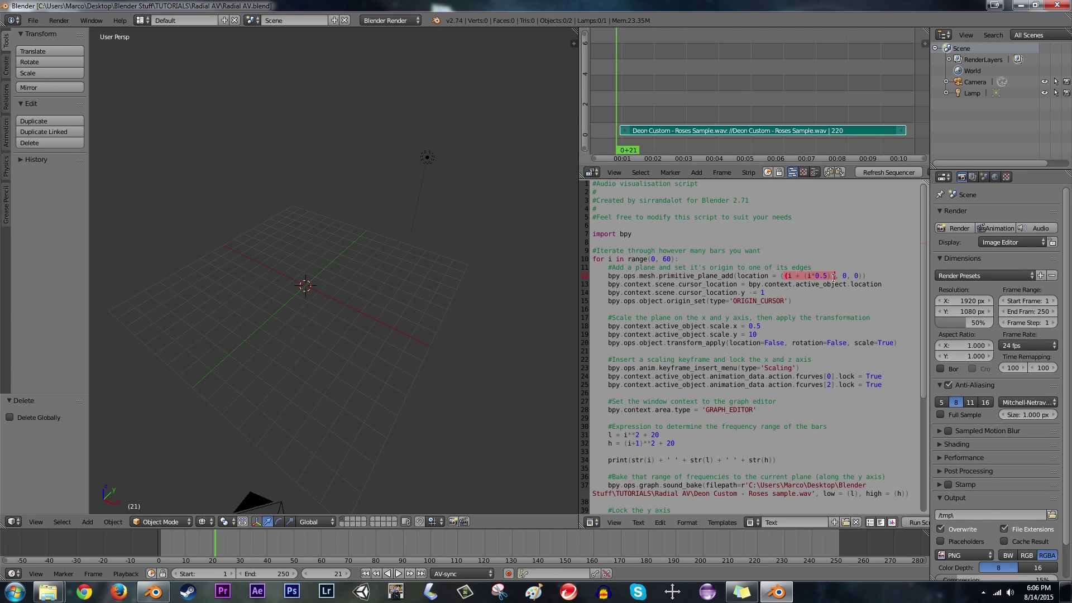
text(0)
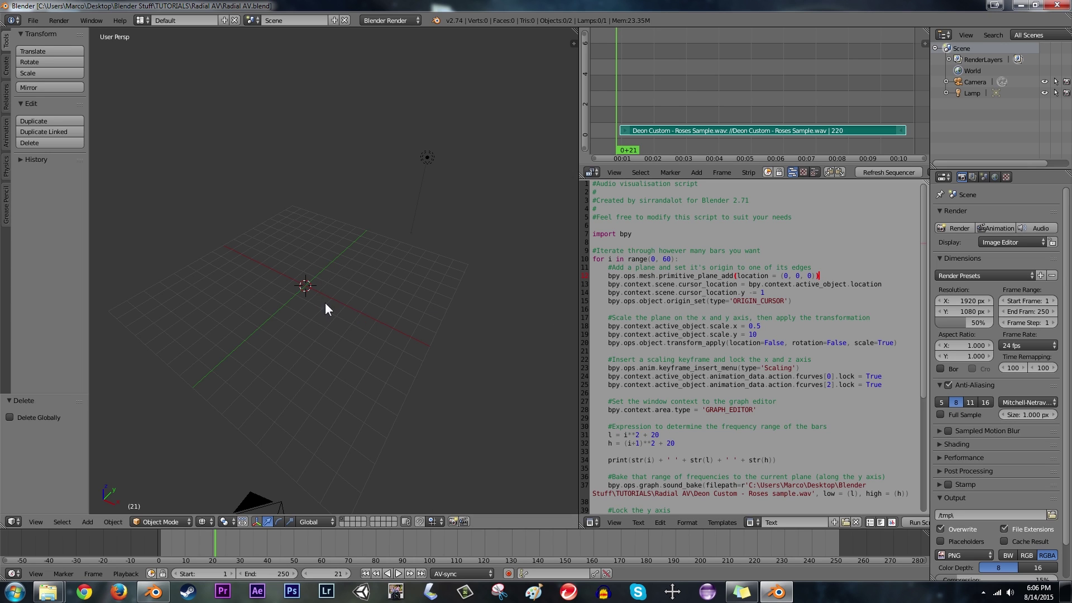
Step: Orbit the empty scene and set the current frame to 24
middle_drag(327, 309, 322, 277)
click(220, 547)
drag(220, 547, 225, 547)
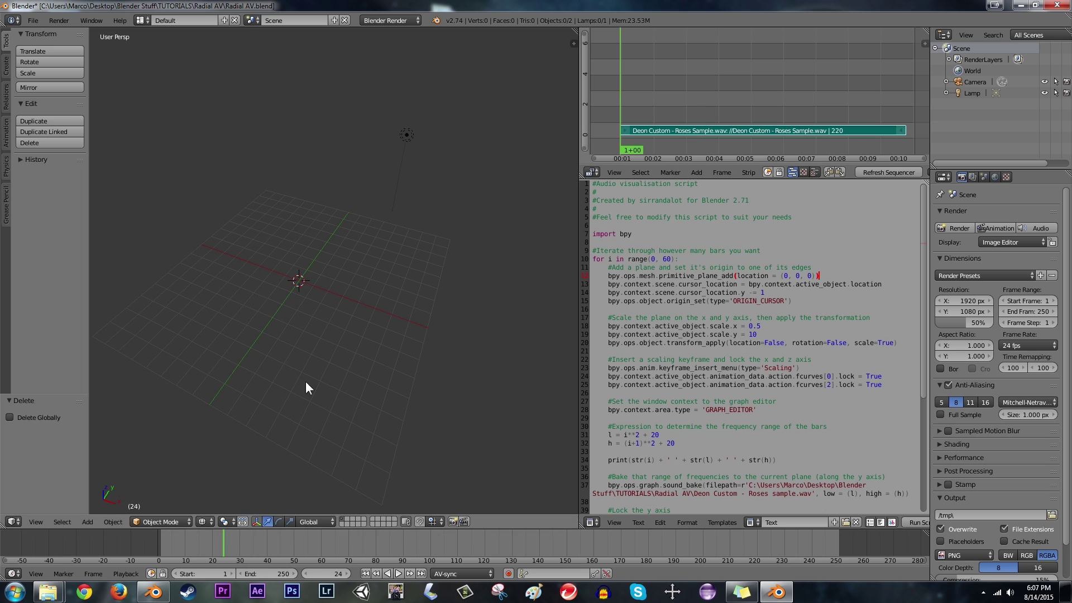
Step: Save and rerun the edited script to build 60 bars, checking the printed ranges in the console
key(ctrl+s)
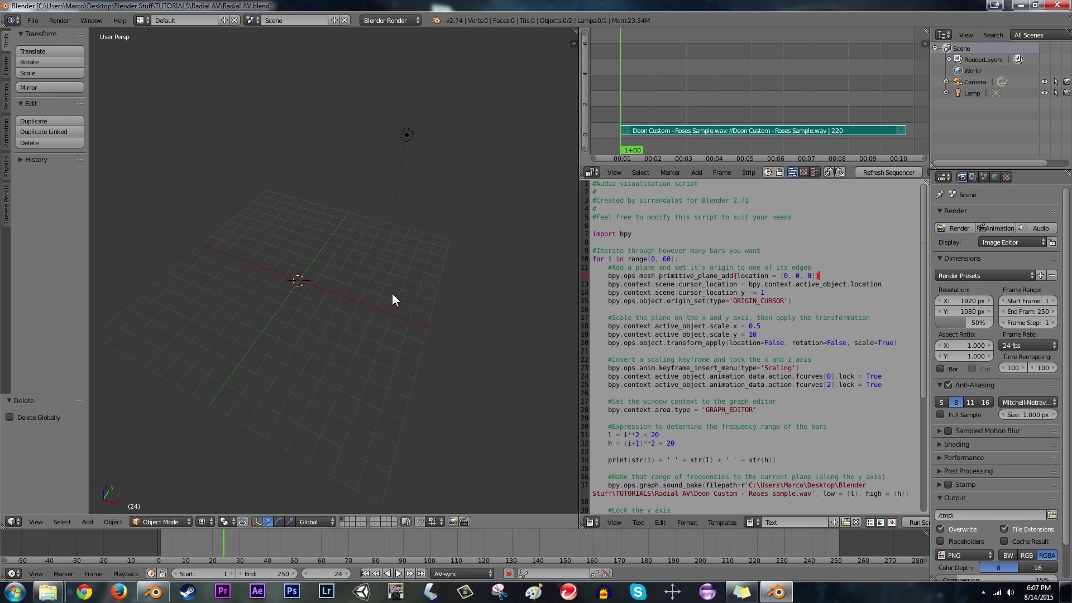
click(914, 521)
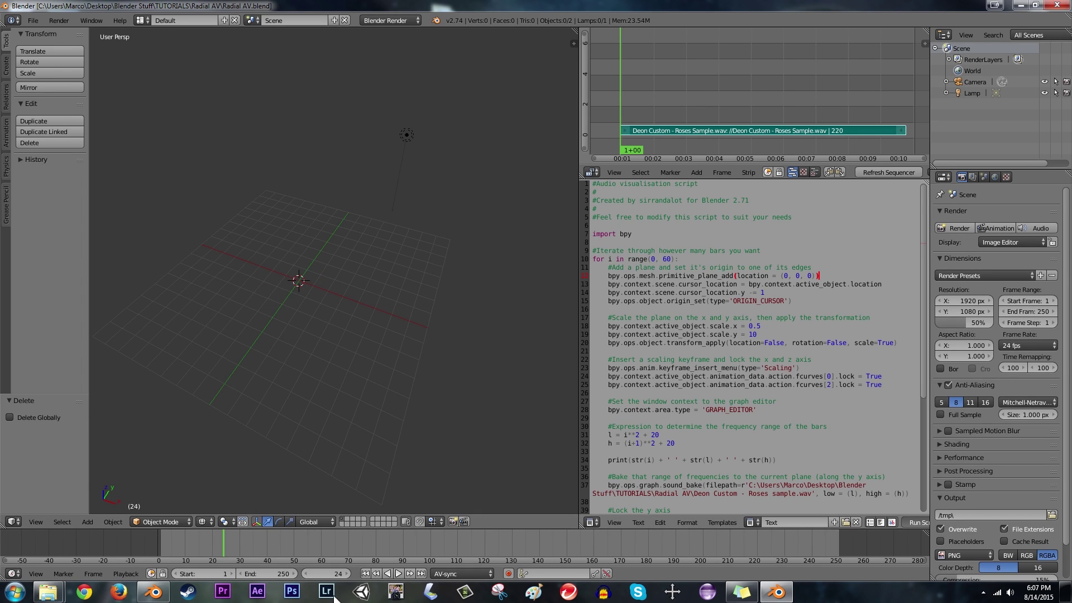
click(153, 591)
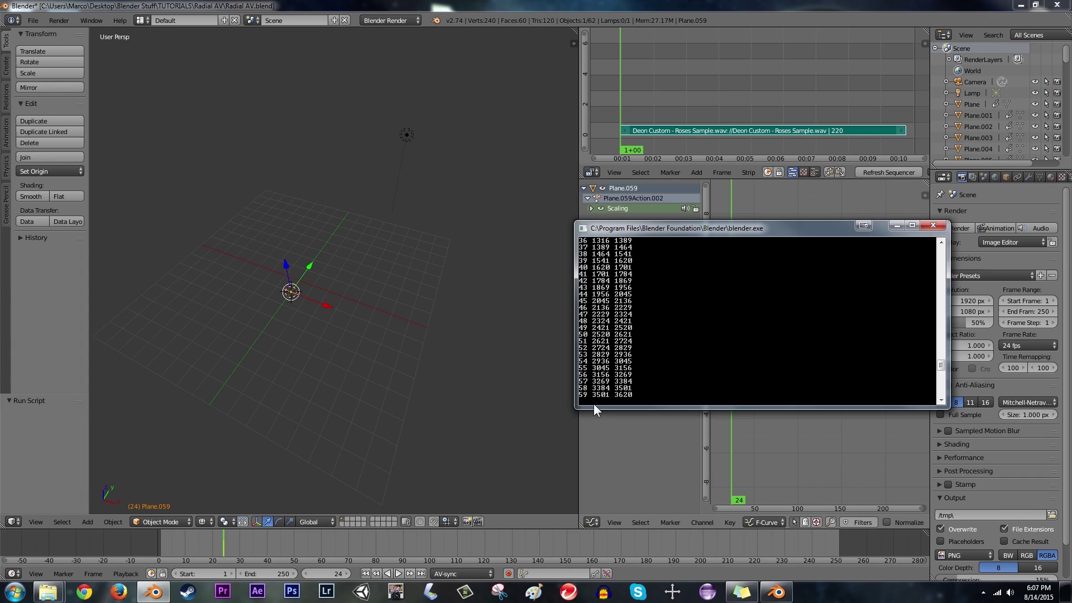
drag(646, 232, 700, 308)
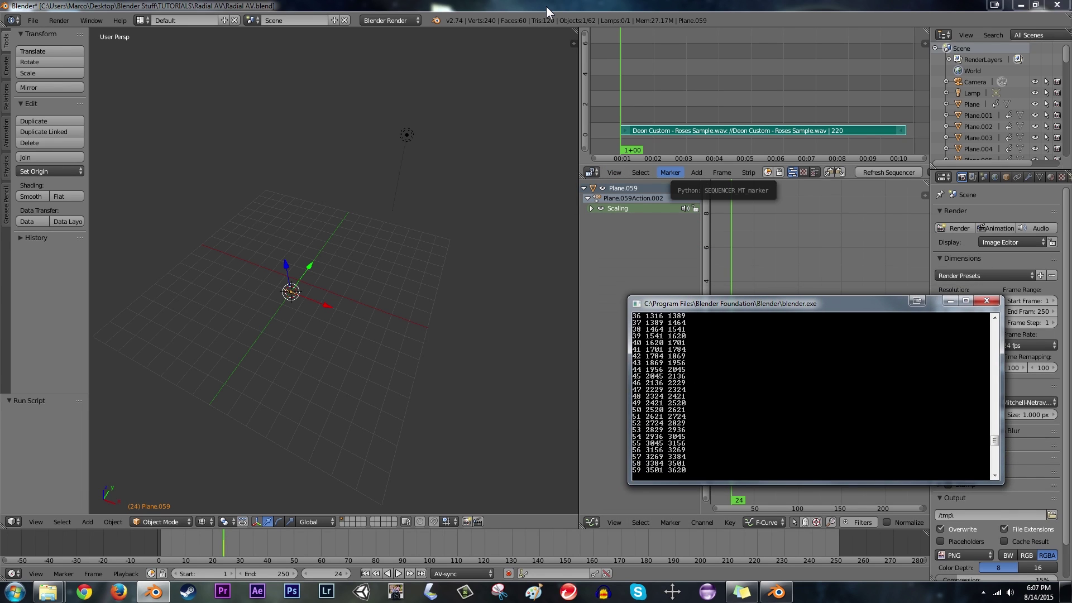
click(546, 6)
Step: Orbit and zoom around the bars stacked at the origin to inspect their motion
mouse_move(423, 266)
middle_down()
mouse_move(363, 351)
mouse_move(383, 390)
mouse_move(405, 315)
mouse_move(426, 365)
middle_up()
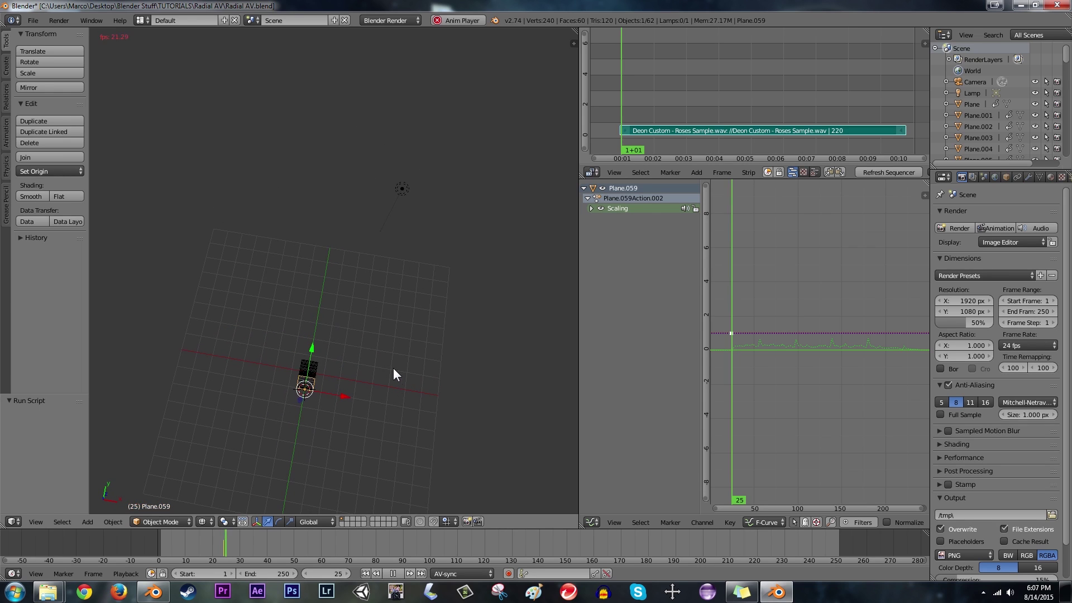
scroll(379, 346, down, 4)
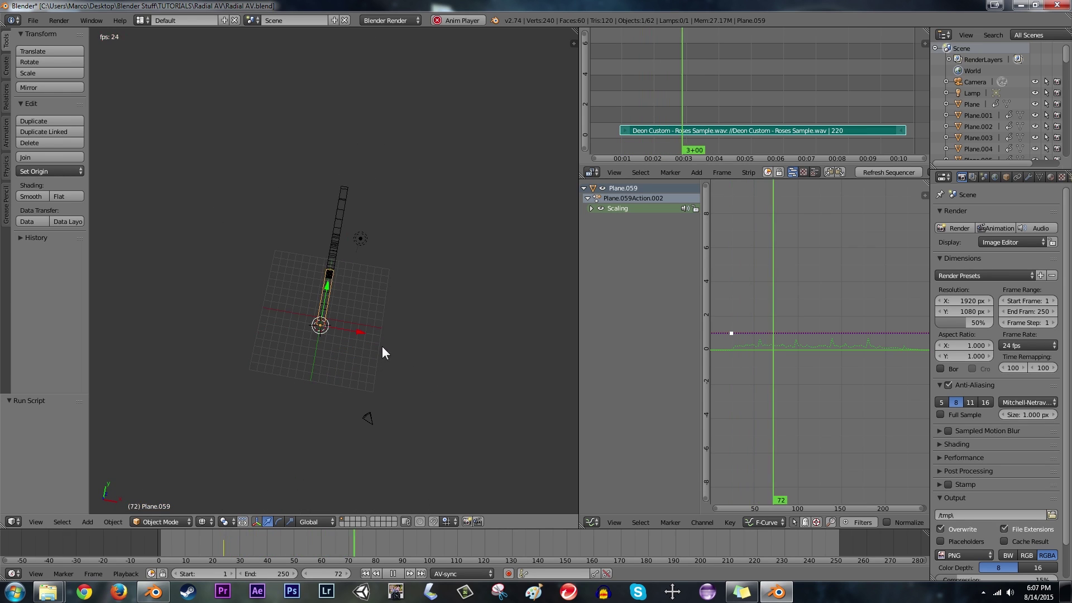
middle_drag(388, 357, 369, 346)
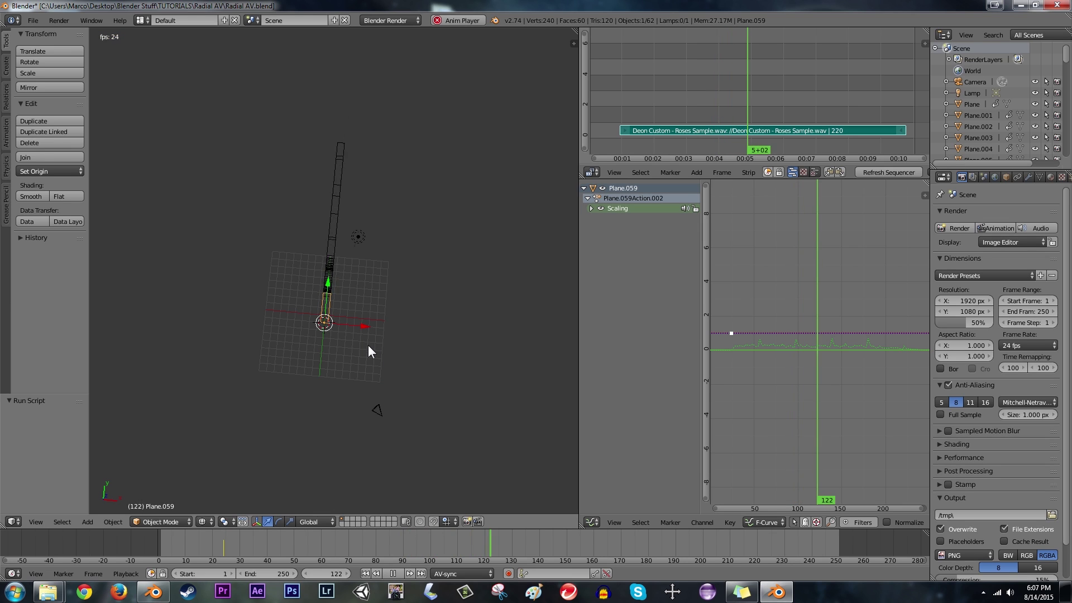
middle_drag(394, 400, 380, 377)
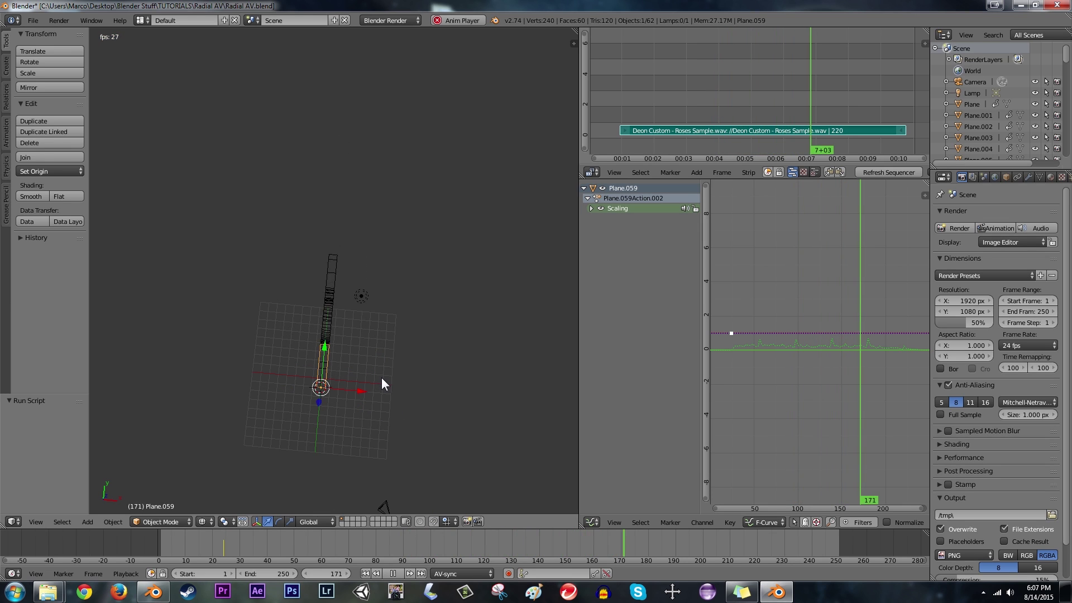
Step: Stop playback, deselect everything and save the project
click(395, 573)
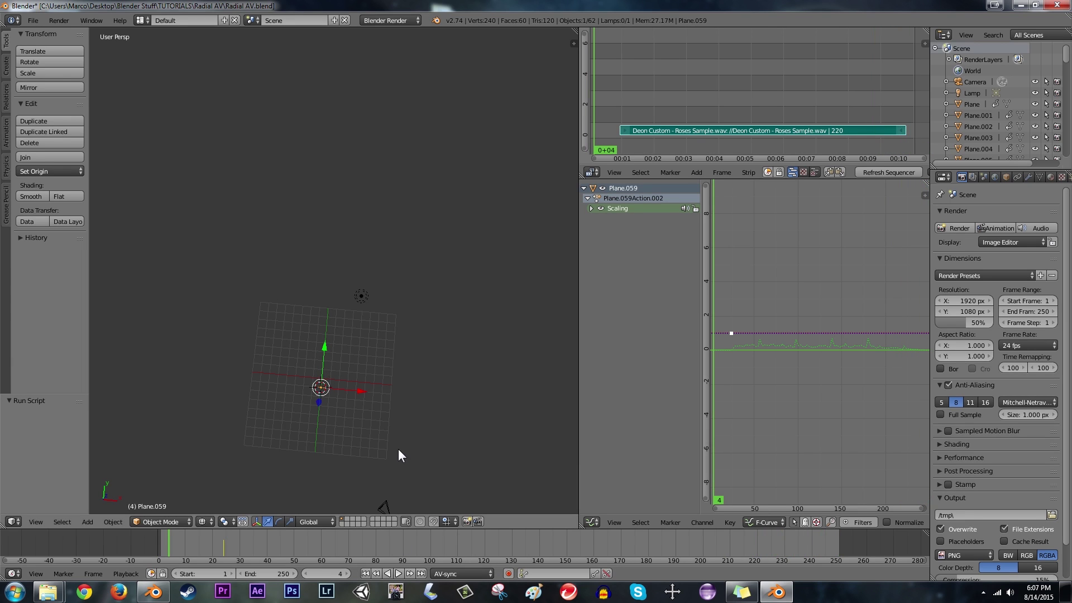
scroll(398, 450, up, 2)
key(a)
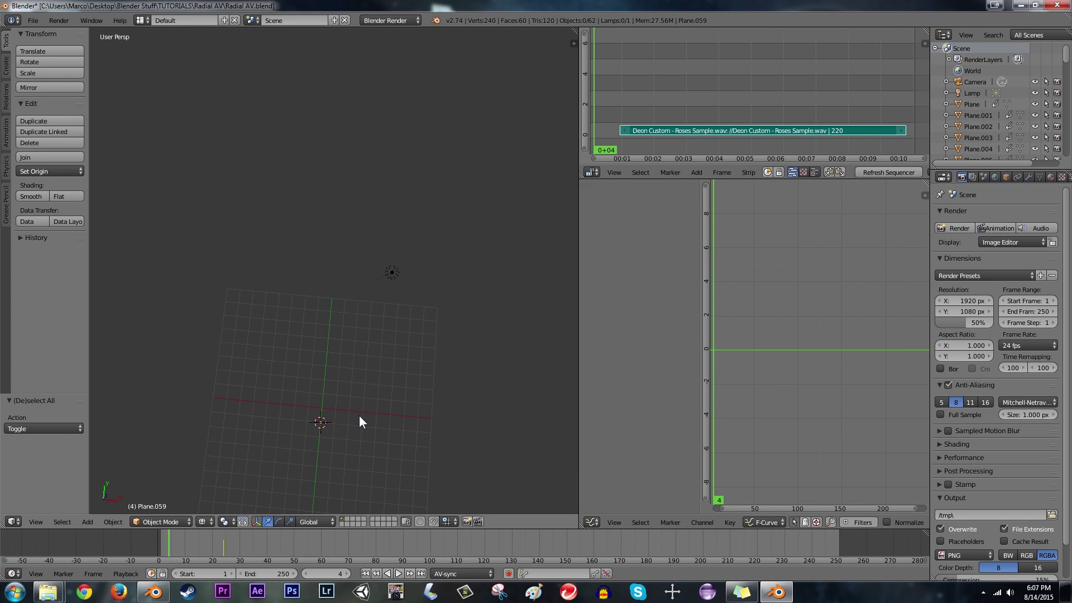
shift+middle_drag(359, 416, 357, 389)
key(ctrl+s)
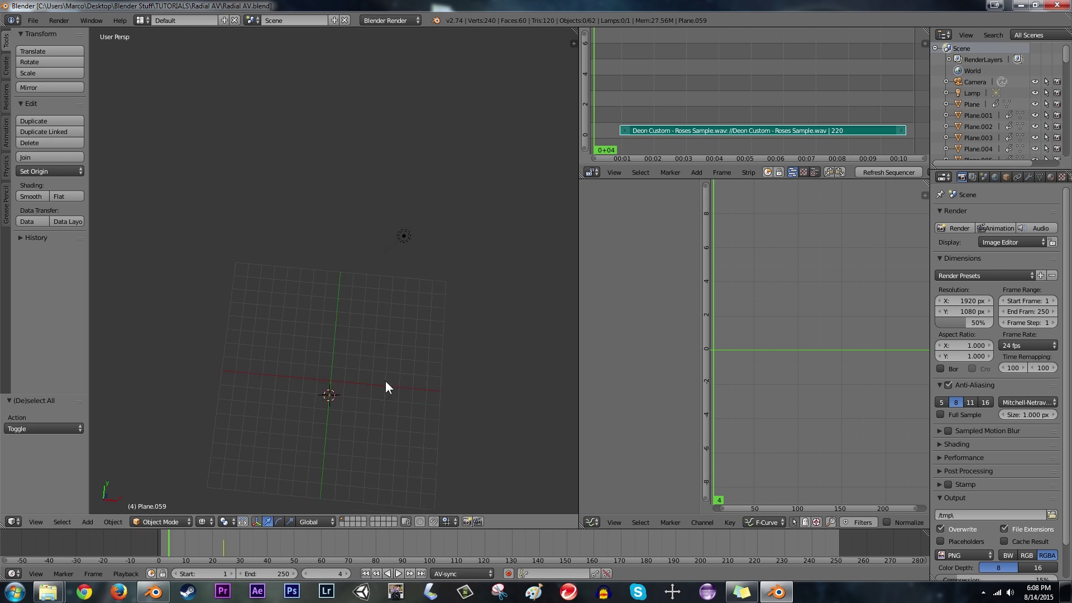
Step: Widen the 3D view, show the sidebar, and clear the 3D cursor's Y location value
shift+middle_drag(385, 380, 405, 234)
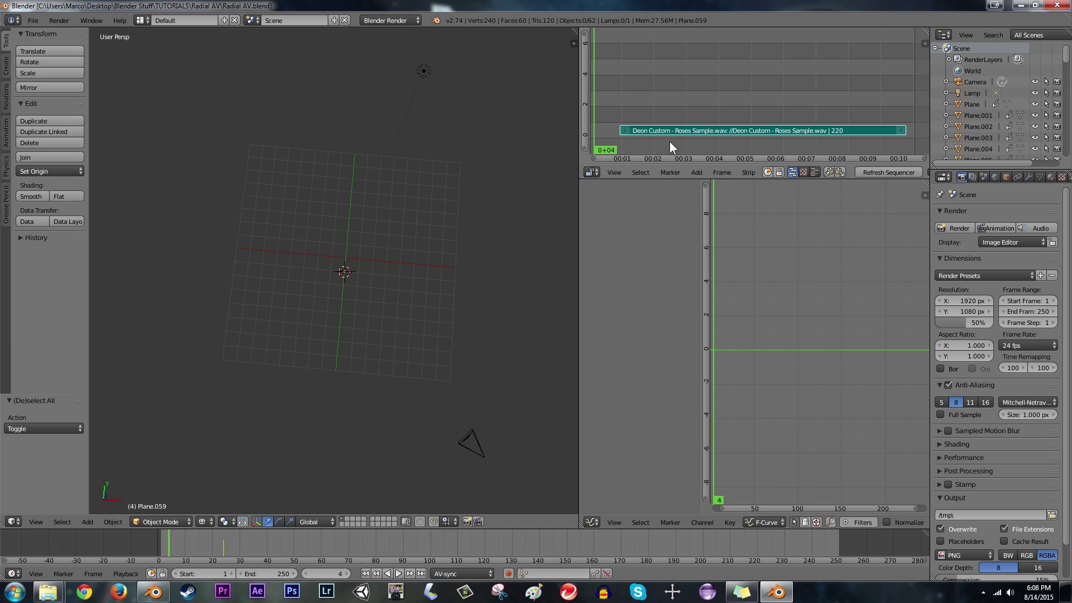
drag(580, 194, 742, 214)
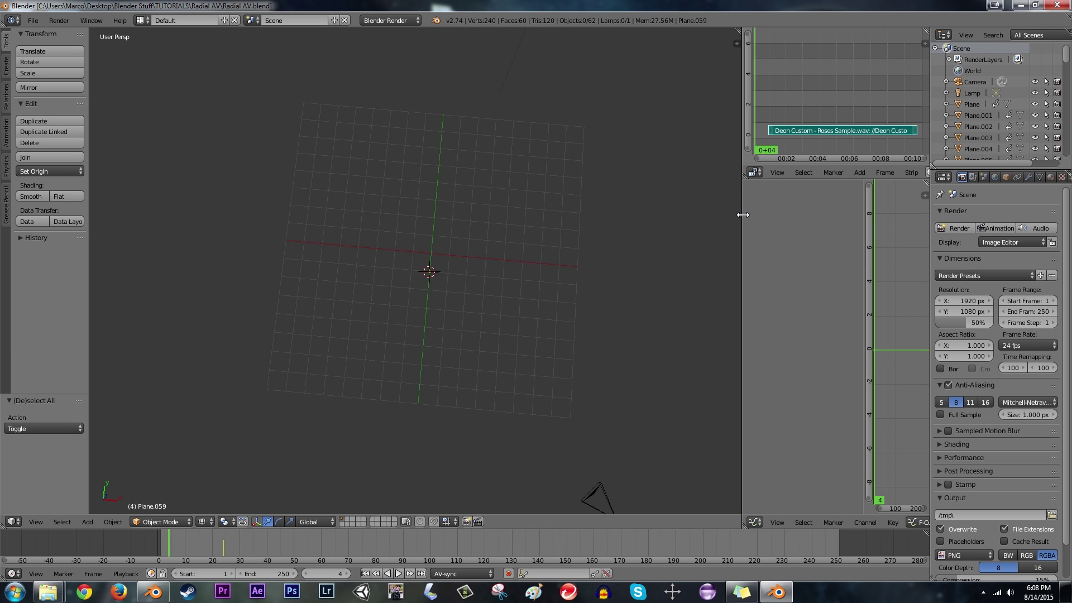
key(n)
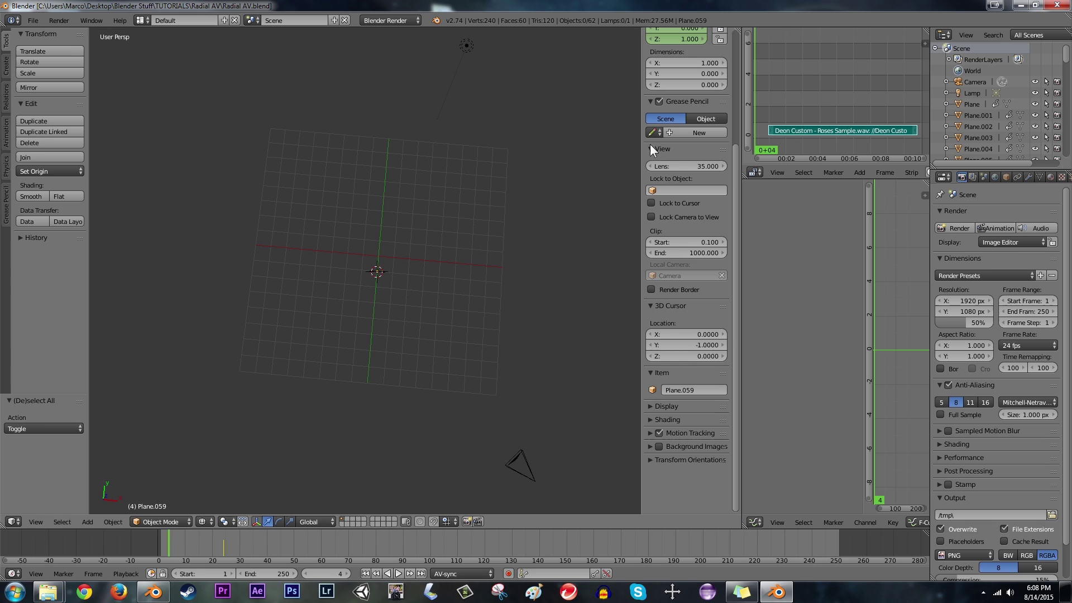
scroll(668, 374, up, 4)
scroll(706, 364, down, 2)
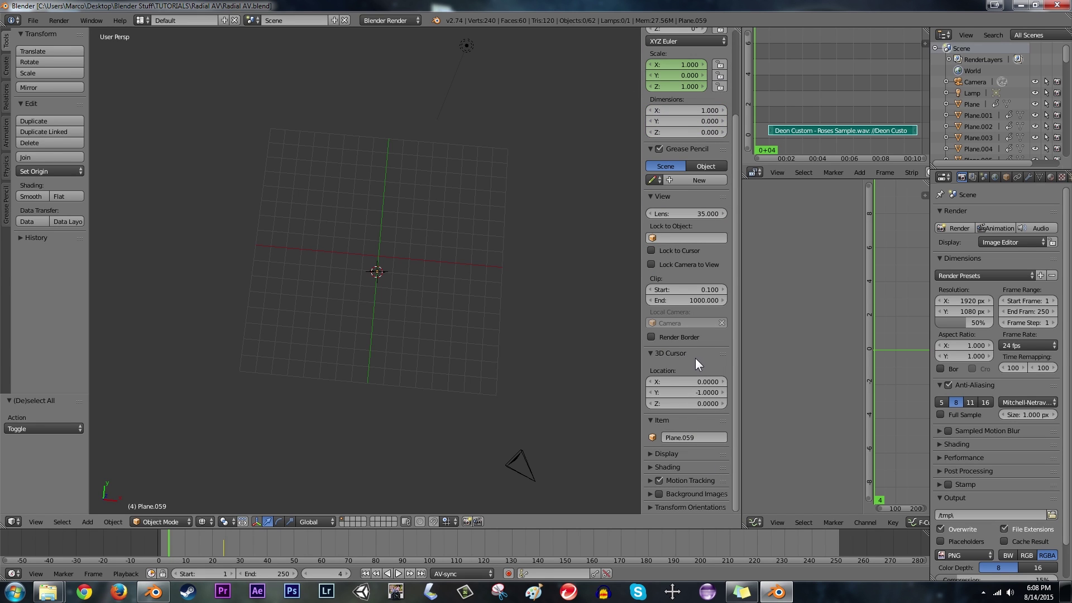
click(696, 394)
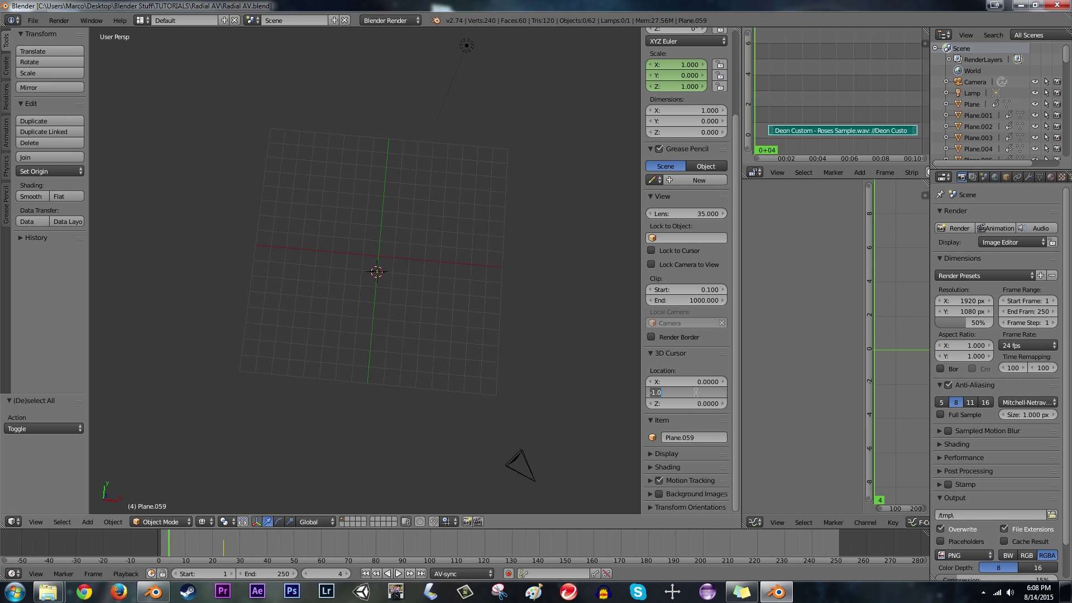
key(BackSpace)
Step: Set the 3D cursor Y to -26 and make the 3D cursor the pivot point
key(Return)
scroll(466, 301, down, 6)
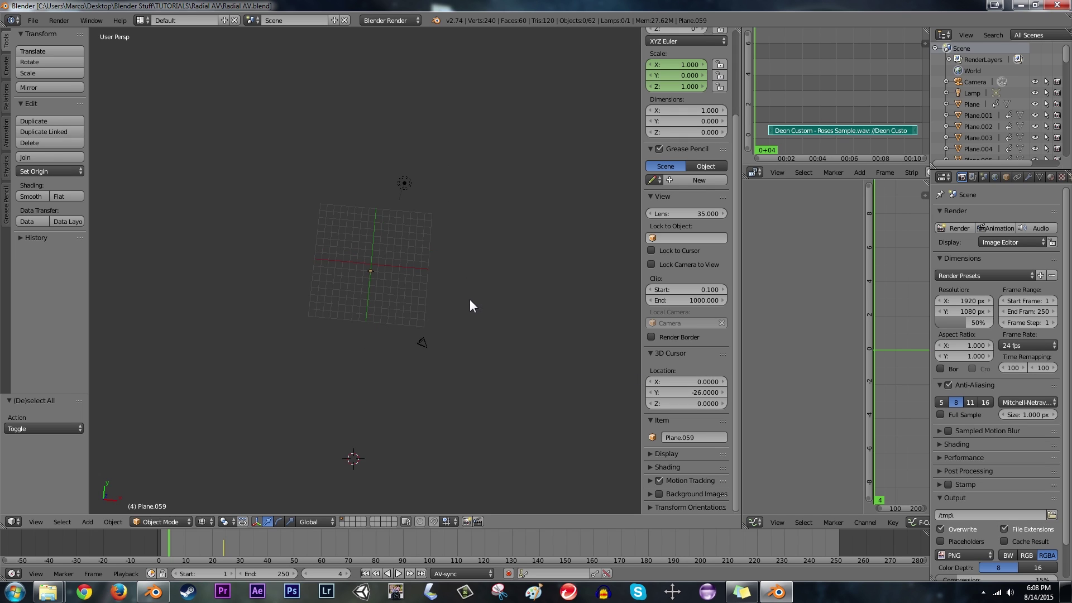
scroll(383, 357, up, 1)
click(228, 521)
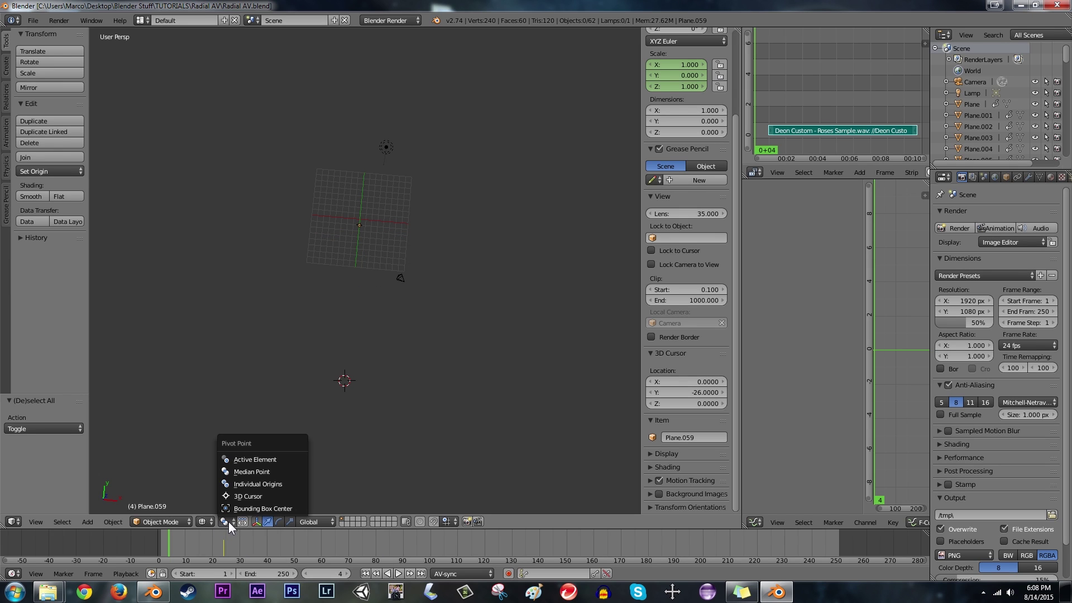
click(258, 495)
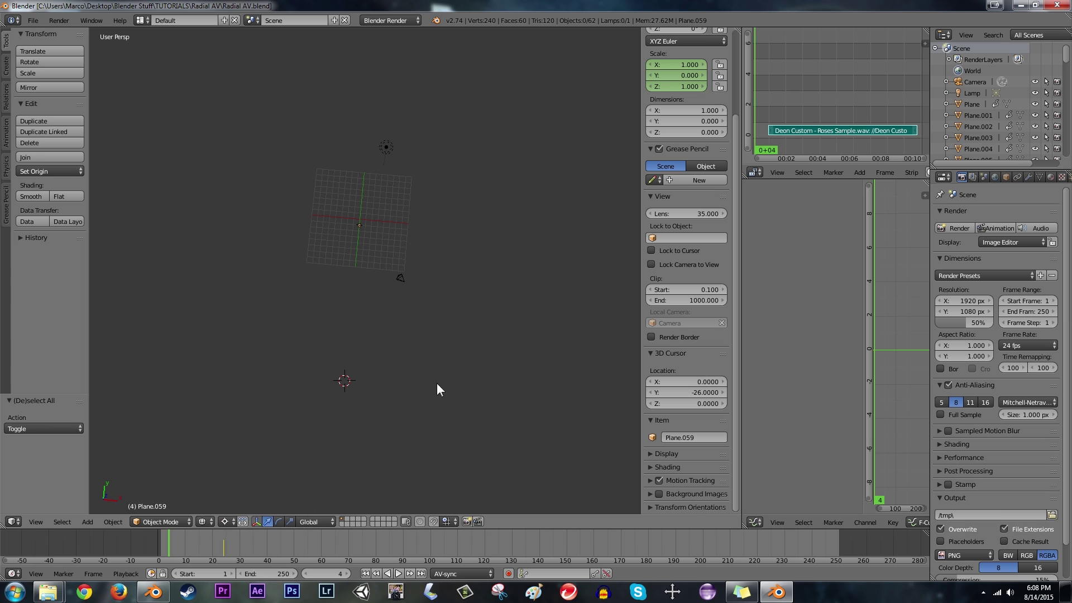
Step: Switch to top orthographic view, frame the scene and select all 60 bars
key(KP_7)
shift+middle_drag(400, 352, 426, 393)
scroll(474, 338, up, 3)
scroll(457, 249, up, 4)
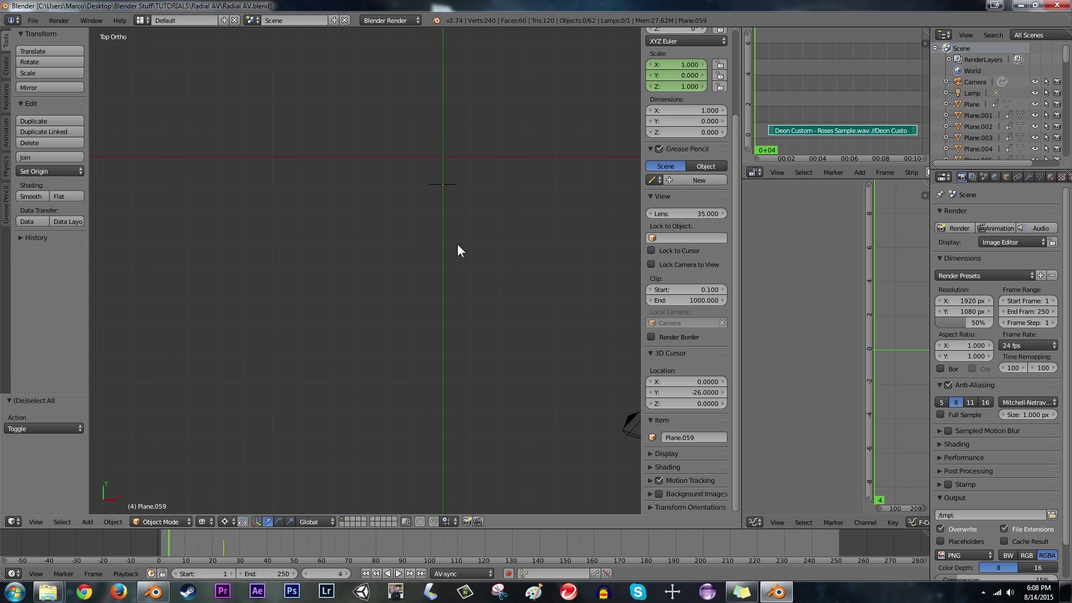
shift+middle_drag(461, 252, 387, 347)
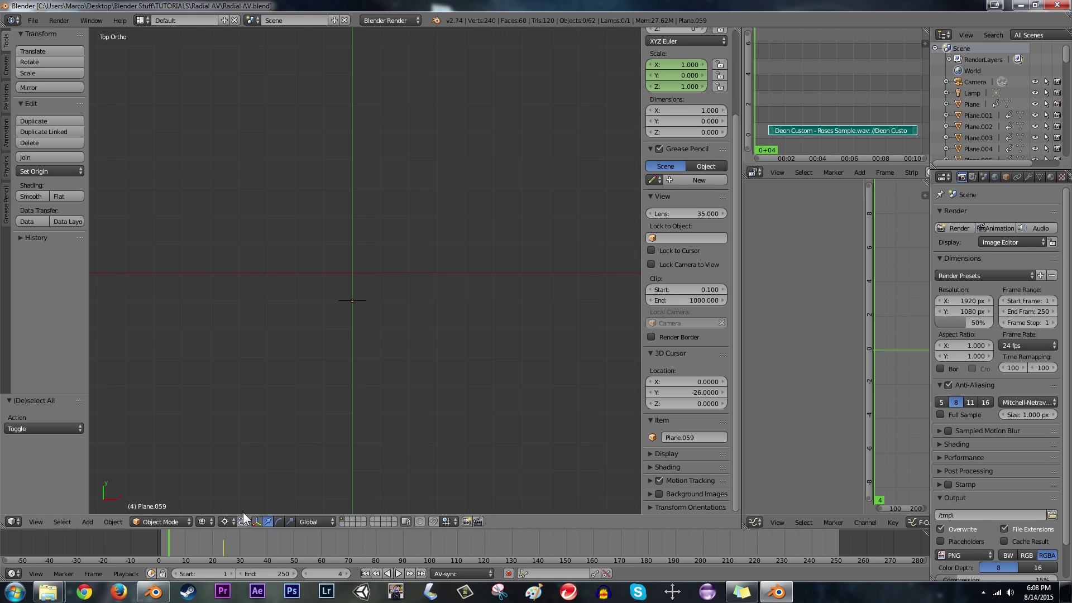
key(a)
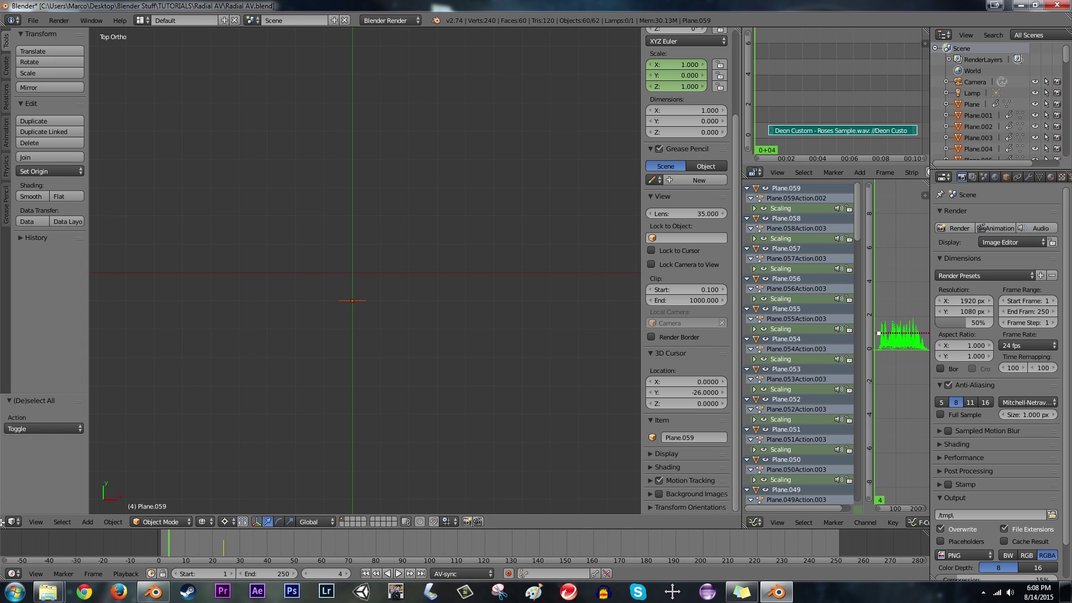
Step: Split off a new area beside the 3D view and make it an Outliner
drag(13, 528, 164, 522)
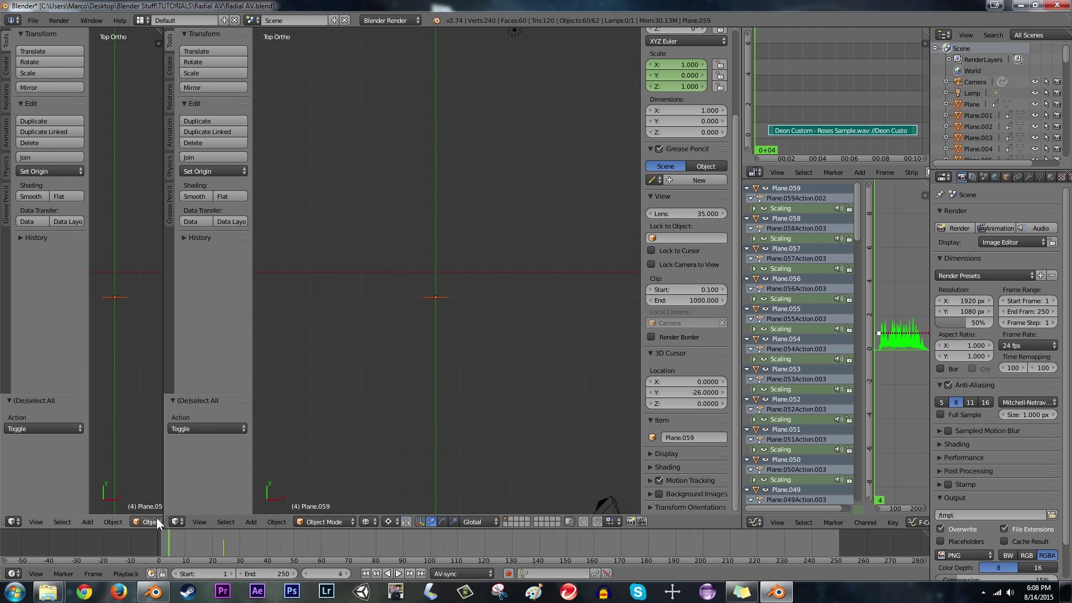
click(12, 521)
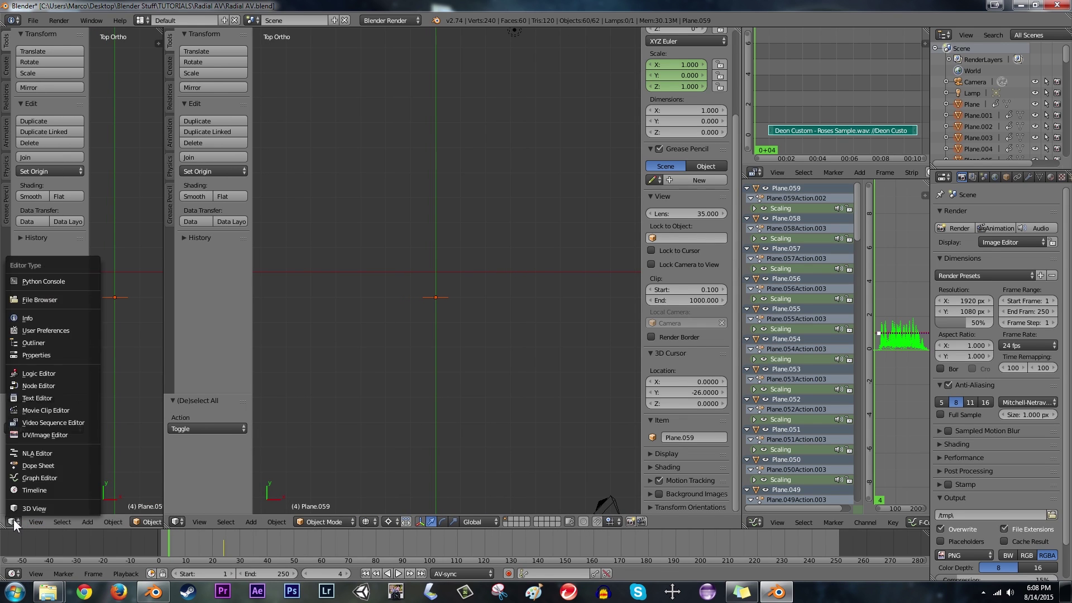
click(36, 343)
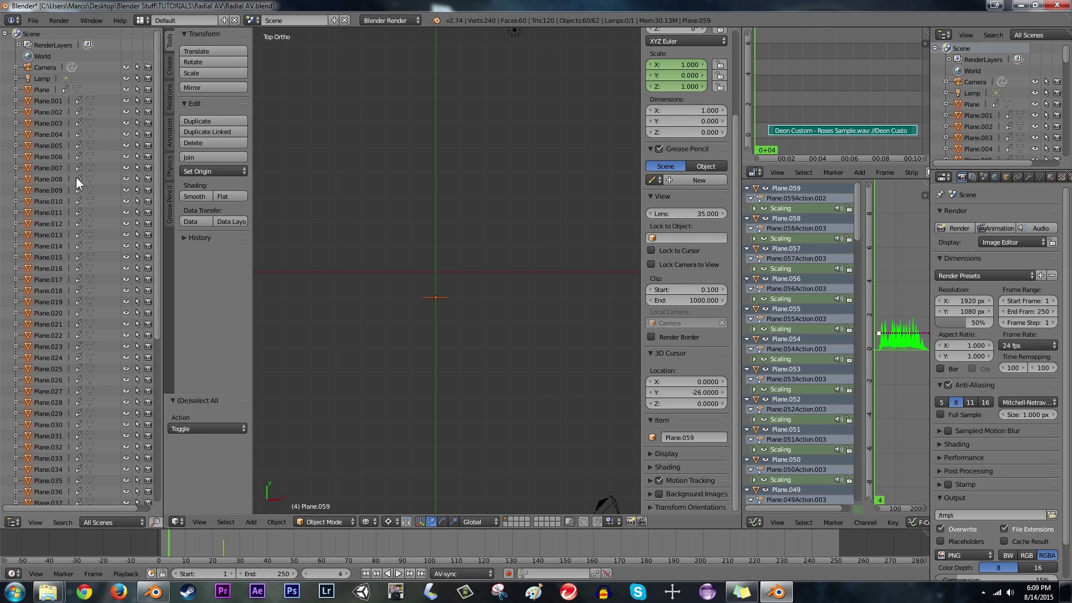
Step: Scroll the Outliner's object list and select the bar named Plane
drag(155, 91, 146, 279)
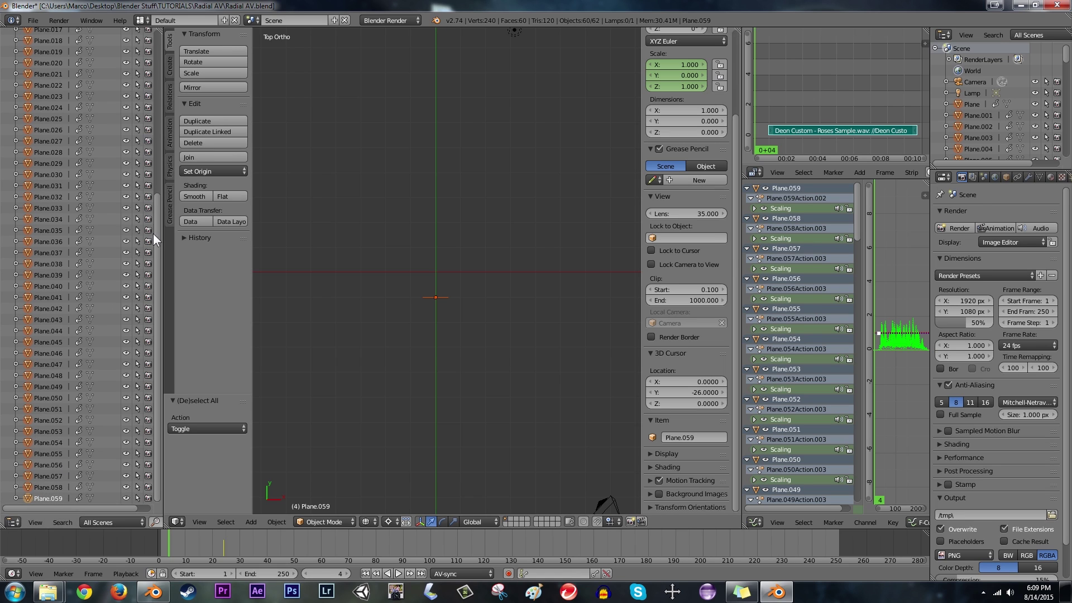
drag(155, 229, 150, 55)
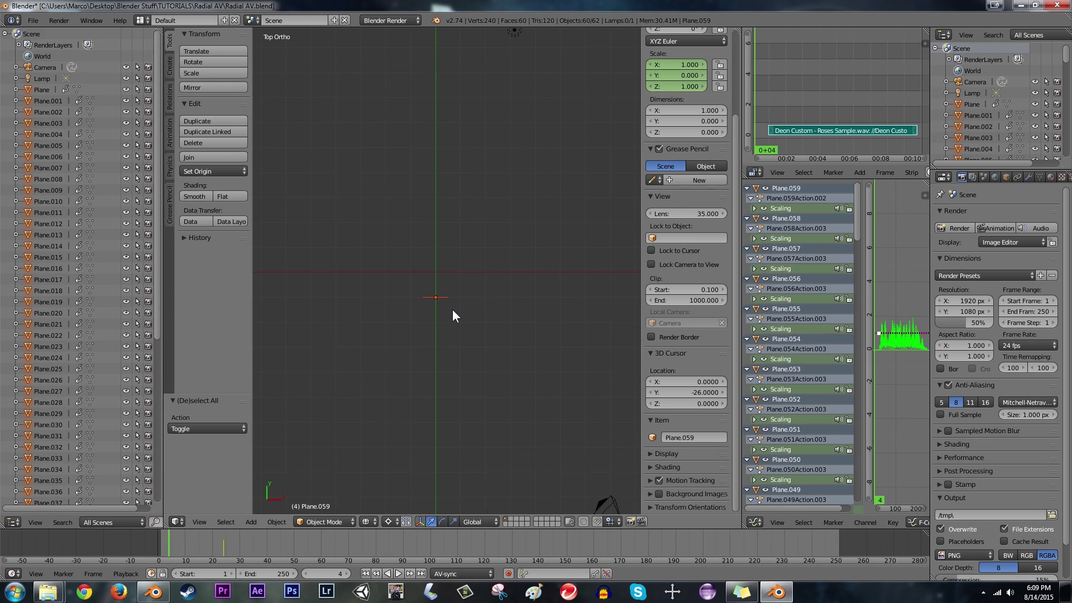
click(41, 89)
scroll(450, 360, down, 6)
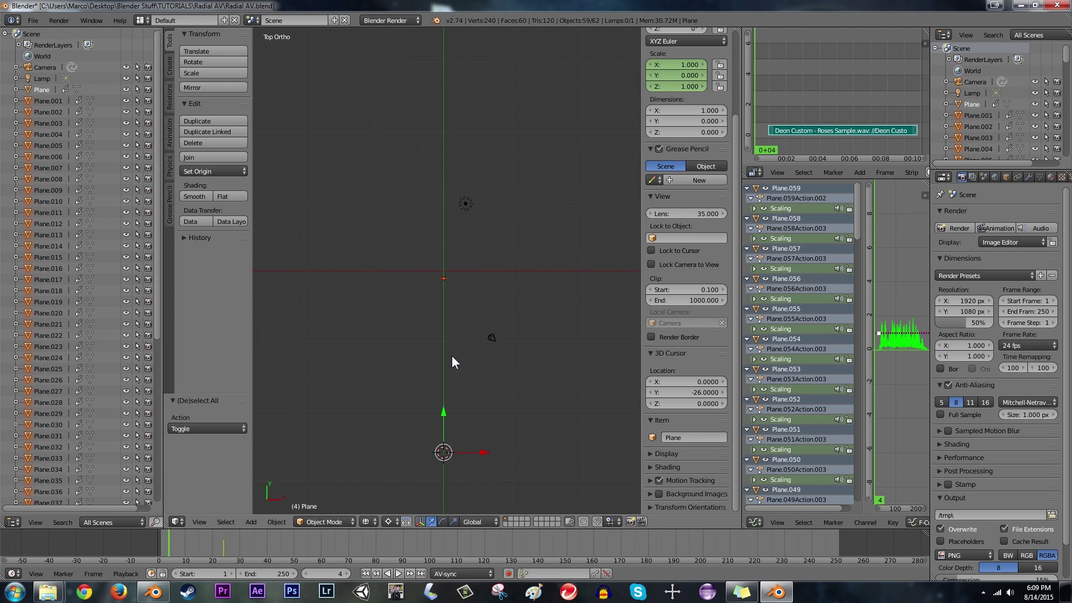
scroll(434, 296, up, 6)
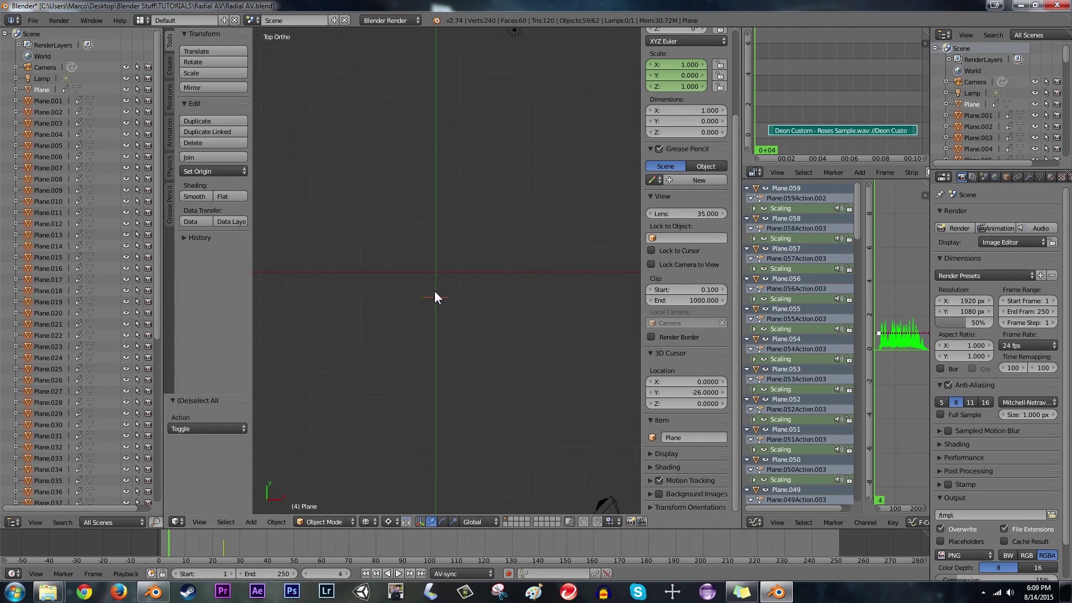
Step: Rotate Plane 6° around the 3D cursor
shift+middle_drag(435, 297, 514, 333)
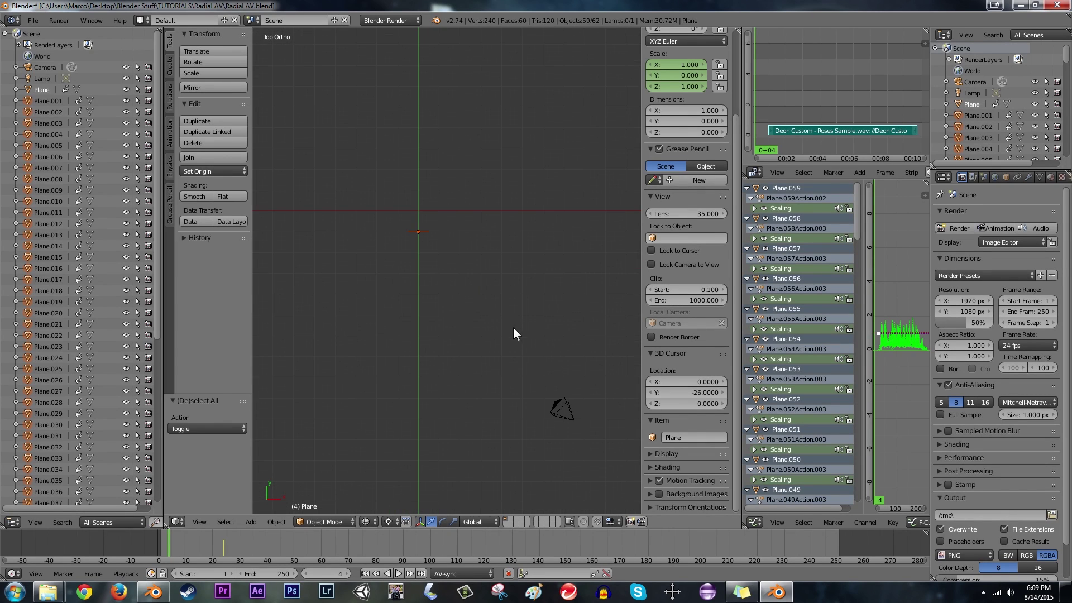
key(r)
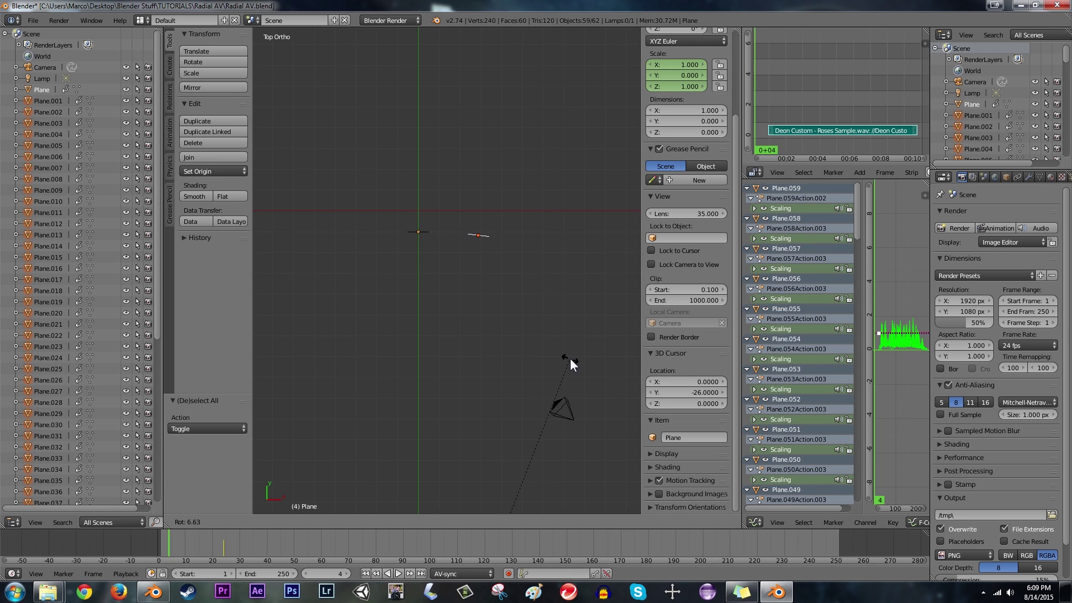
text(6)
key(Return)
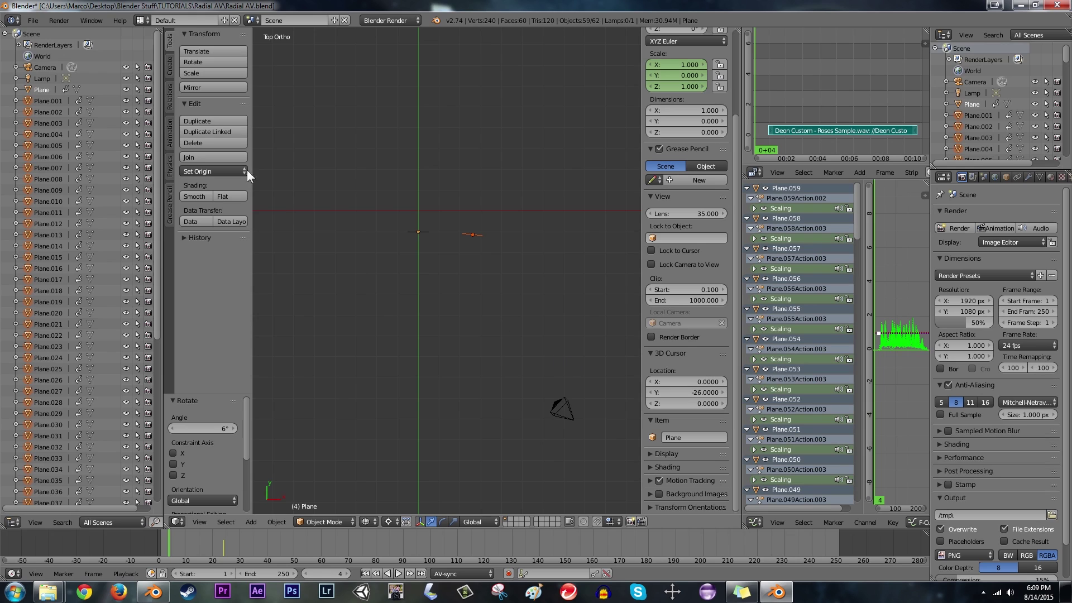
Step: Rotate Plane.001 and Plane.002 by further 6° steps around the 3D cursor
click(48, 101)
key(shift+d)
text(r6)
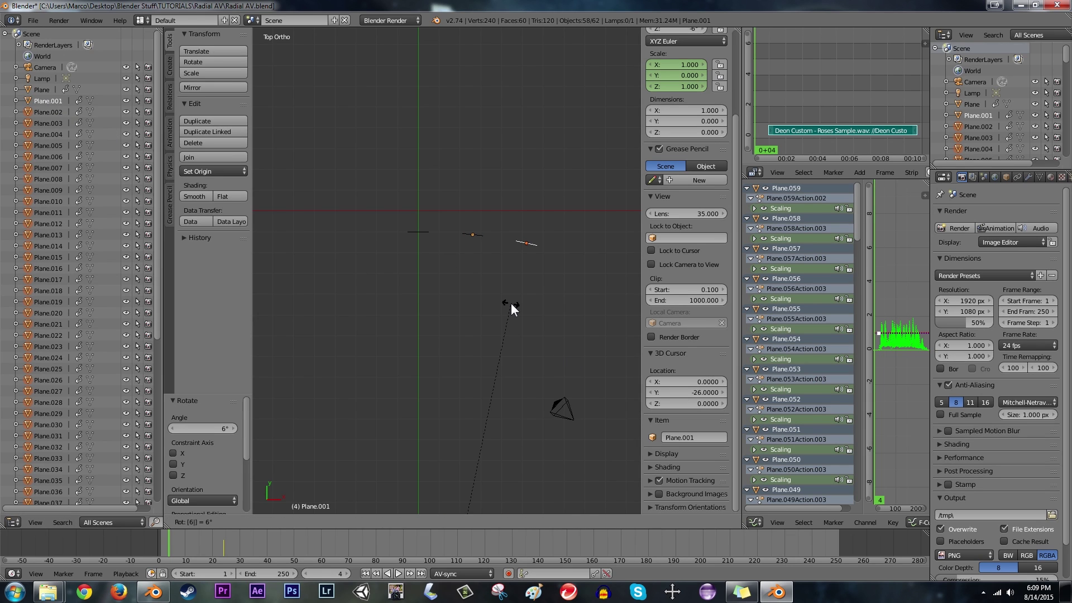
key(Return)
click(49, 112)
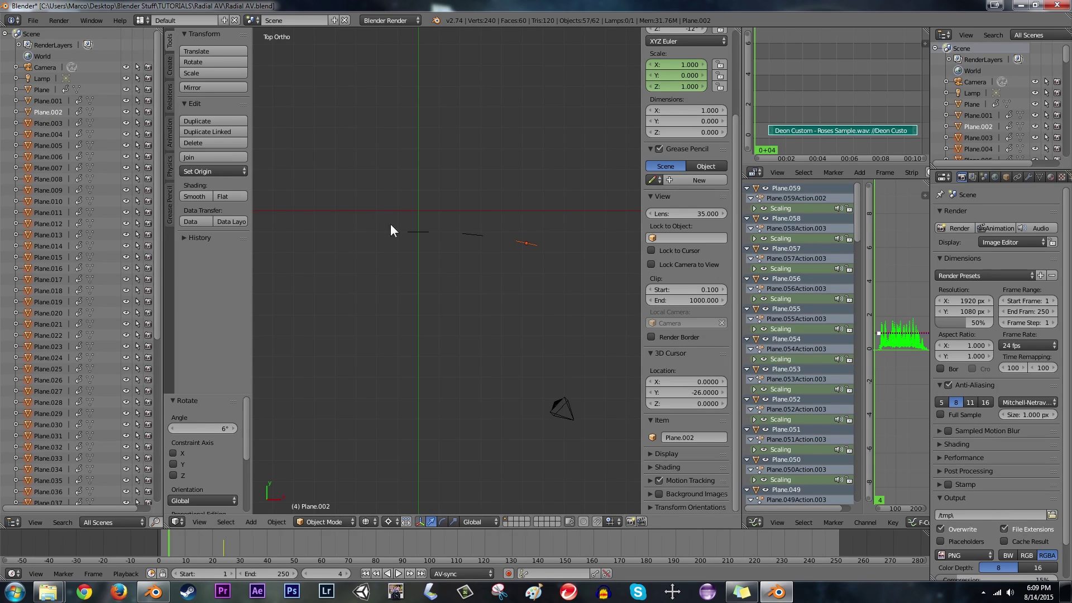
text(r6)
key(Return)
Step: Select Plane.003 and adjust the view to show the bars and the 3D cursor
click(48, 123)
scroll(484, 273, down, 5)
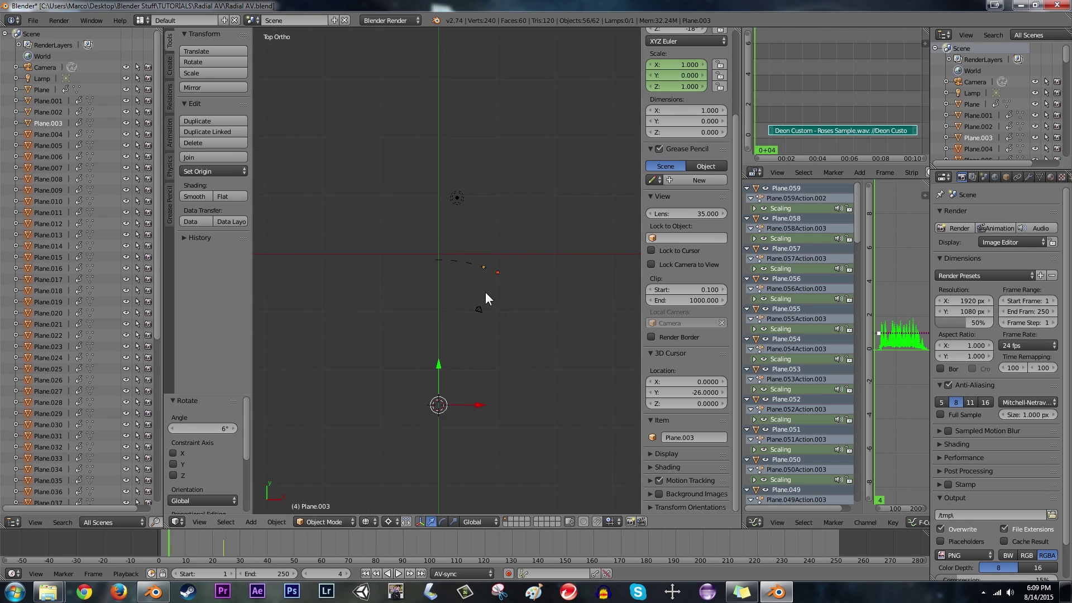
shift+middle_drag(485, 293, 440, 268)
scroll(67, 438, down, 6)
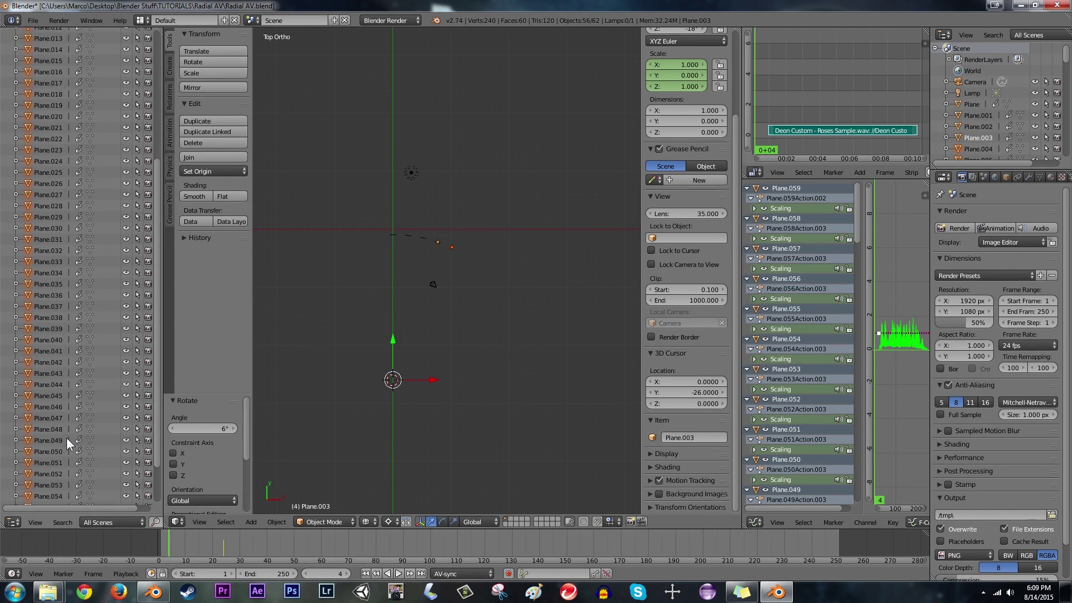
scroll(56, 452, down, 5)
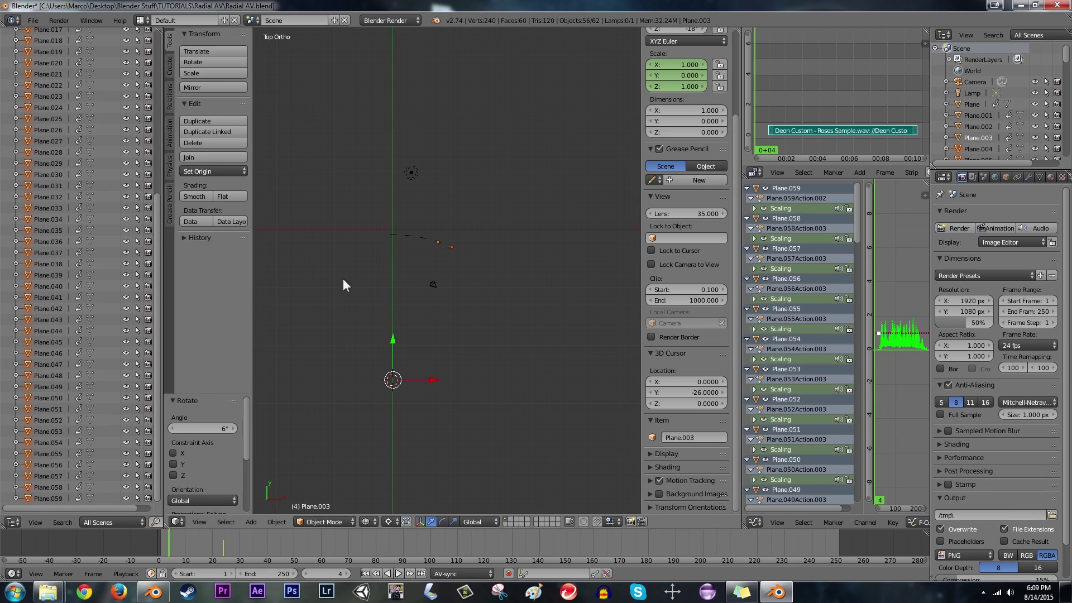
shift+middle_drag(486, 318, 473, 373)
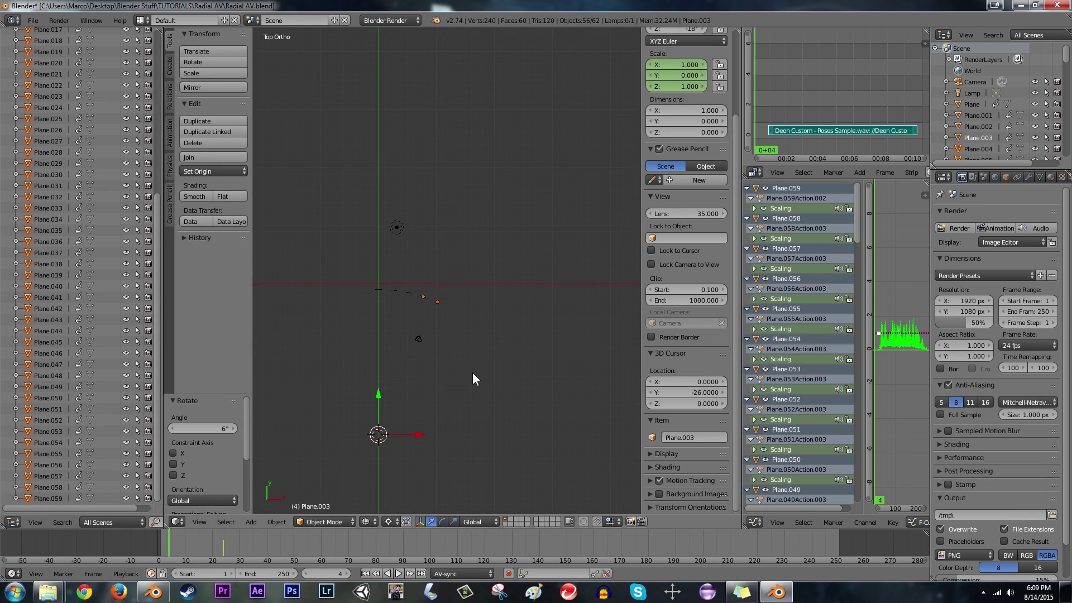
Step: Play the animation, rewind to the first frame and save the blend file
key(alt+a)
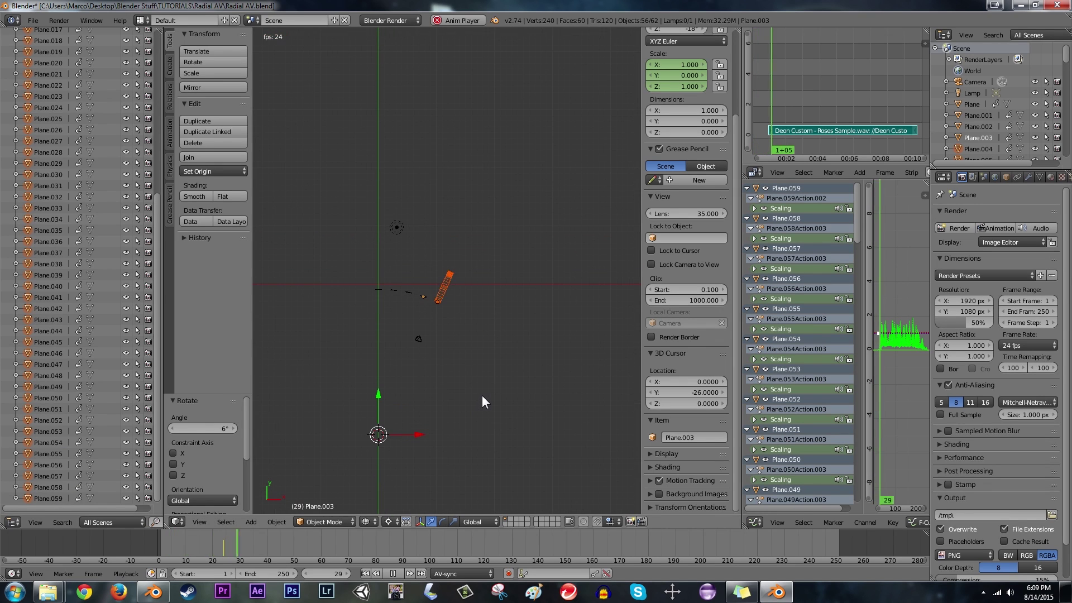
scroll(481, 396, down, 4)
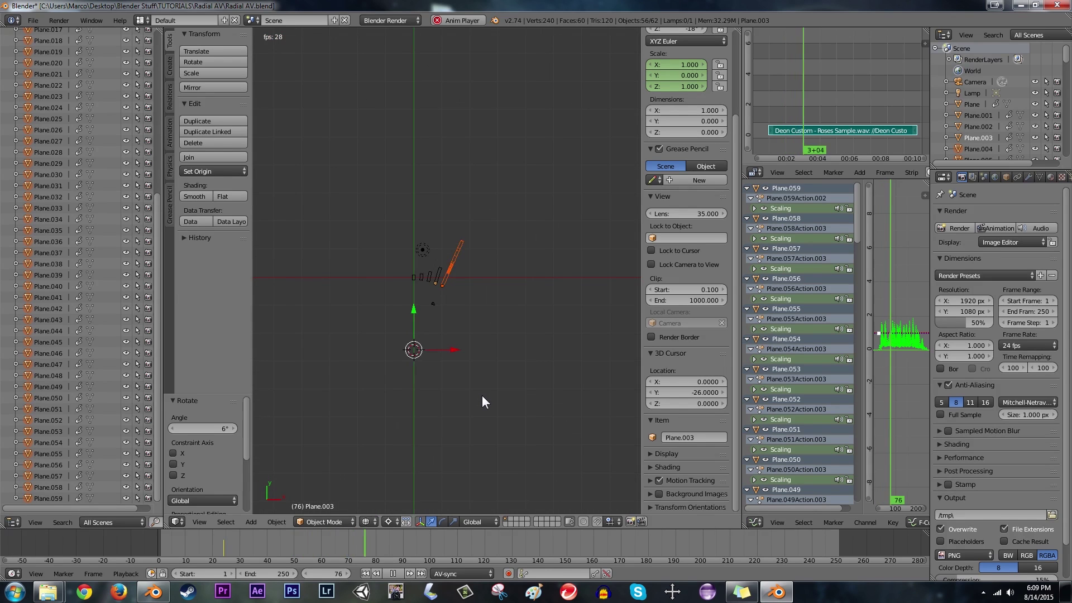
click(394, 574)
click(366, 573)
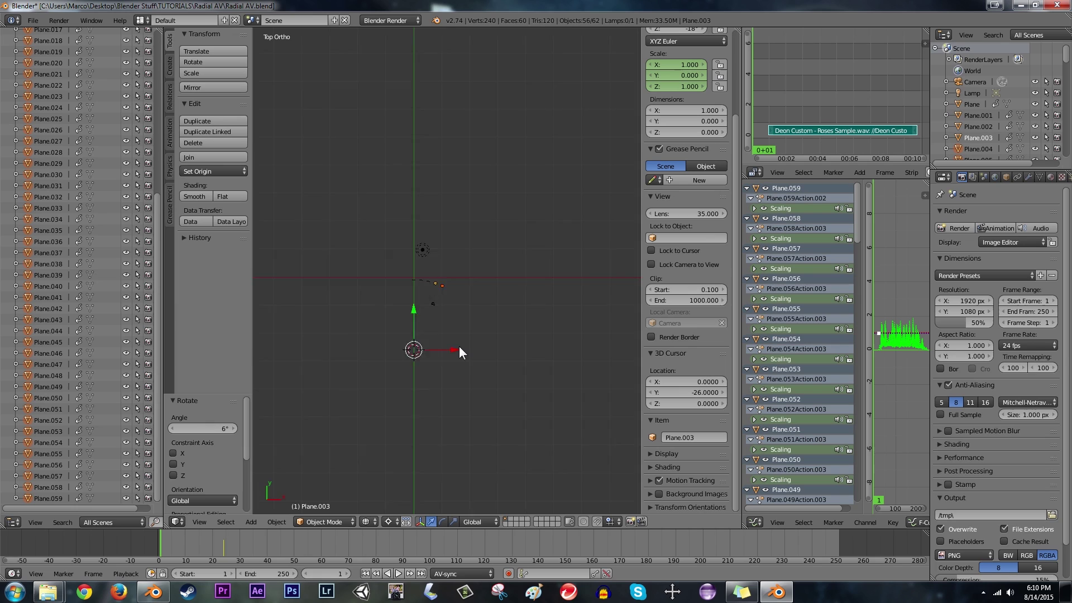
scroll(459, 346, up, 4)
shift+middle_drag(461, 342, 484, 316)
key(ctrl+s)
click(484, 313)
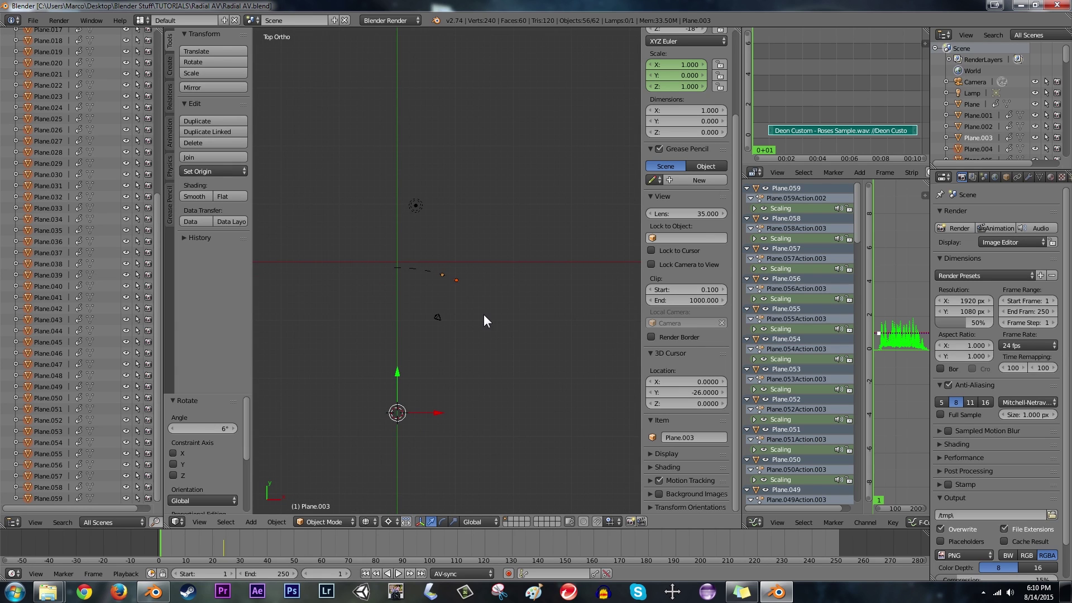
Step: Scroll the Outliner and select a group of bars in the ring
scroll(483, 314, up, 4)
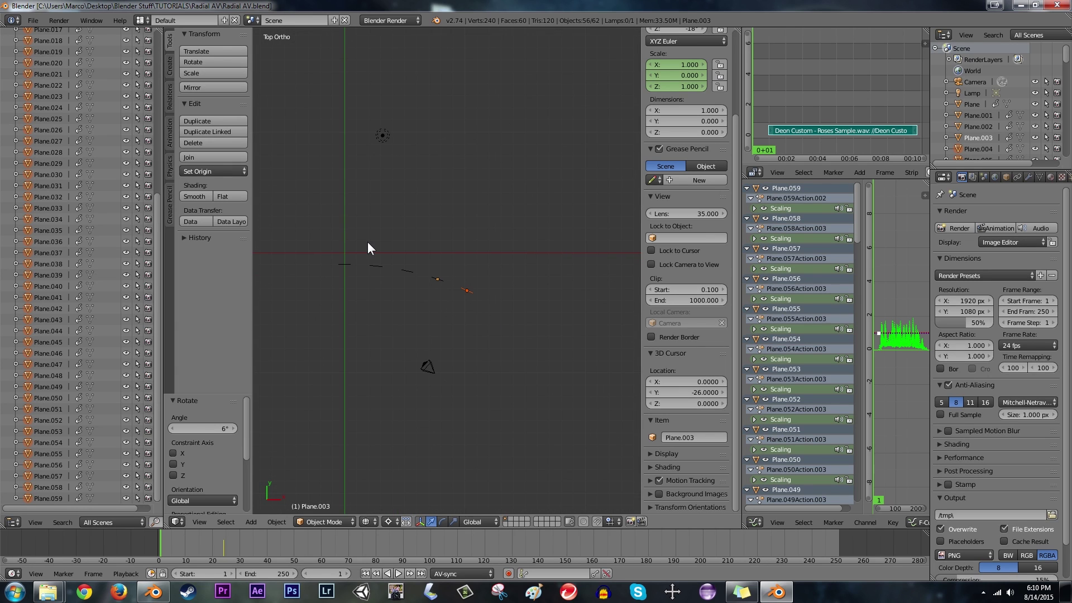
drag(155, 212, 162, 96)
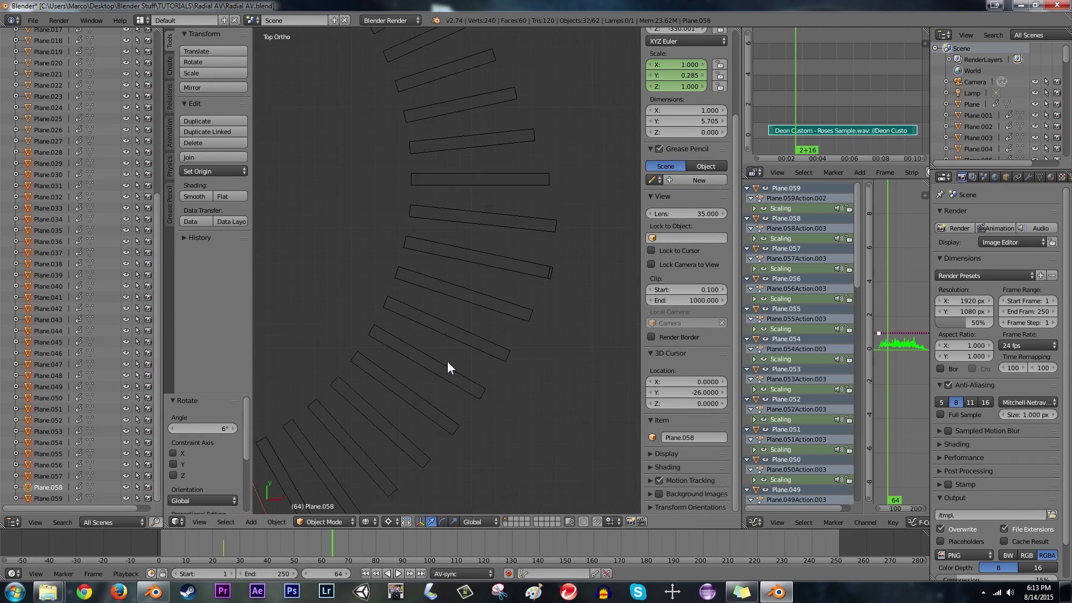
mouse_move(447, 360)
mouse_down()
mouse_move(487, 310)
mouse_move(434, 360)
mouse_up()
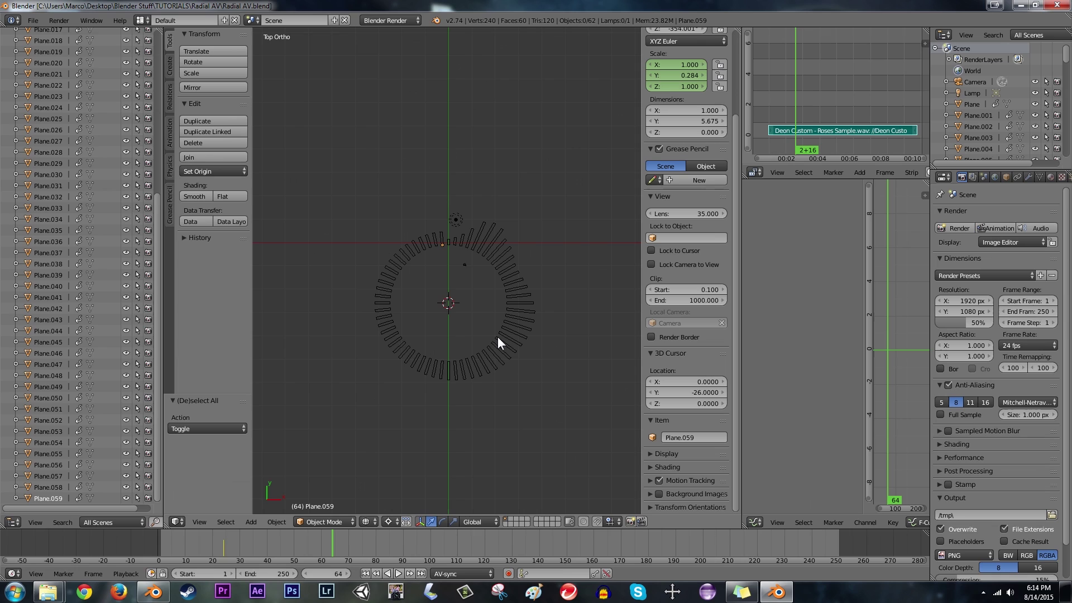
scroll(508, 310, up, 3)
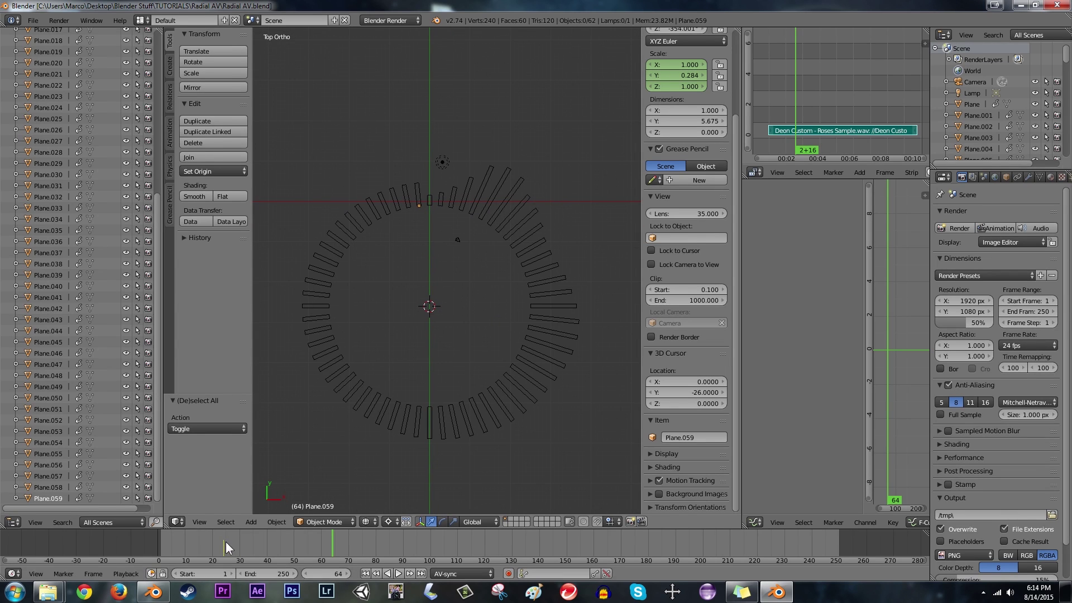
scroll(491, 290, down, 3)
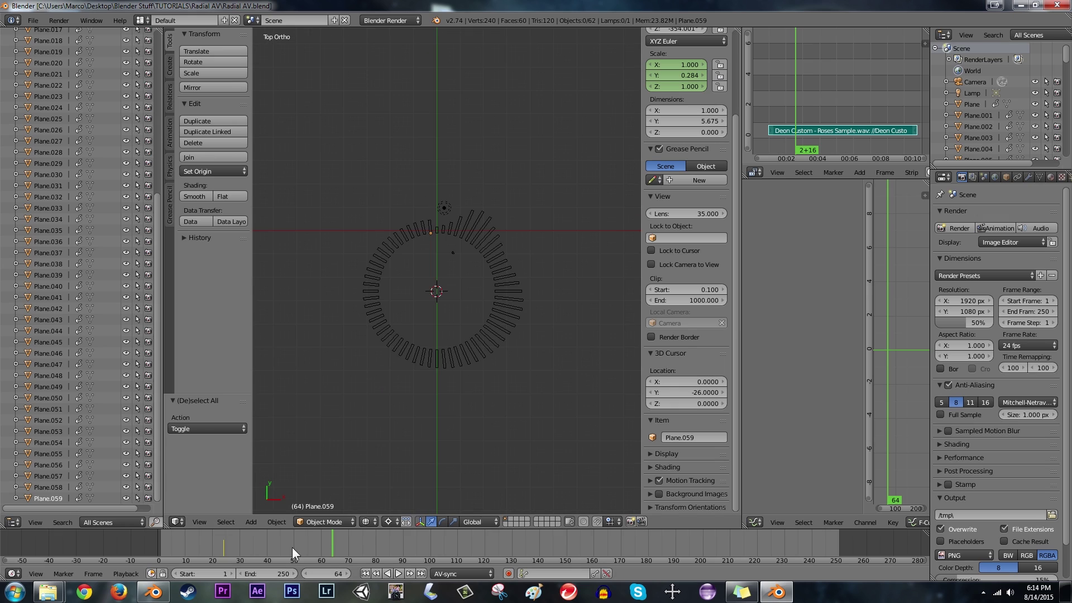
Step: Rewind to frame 1, play the radial animation, then stop and scrub forward to frame 94
click(366, 573)
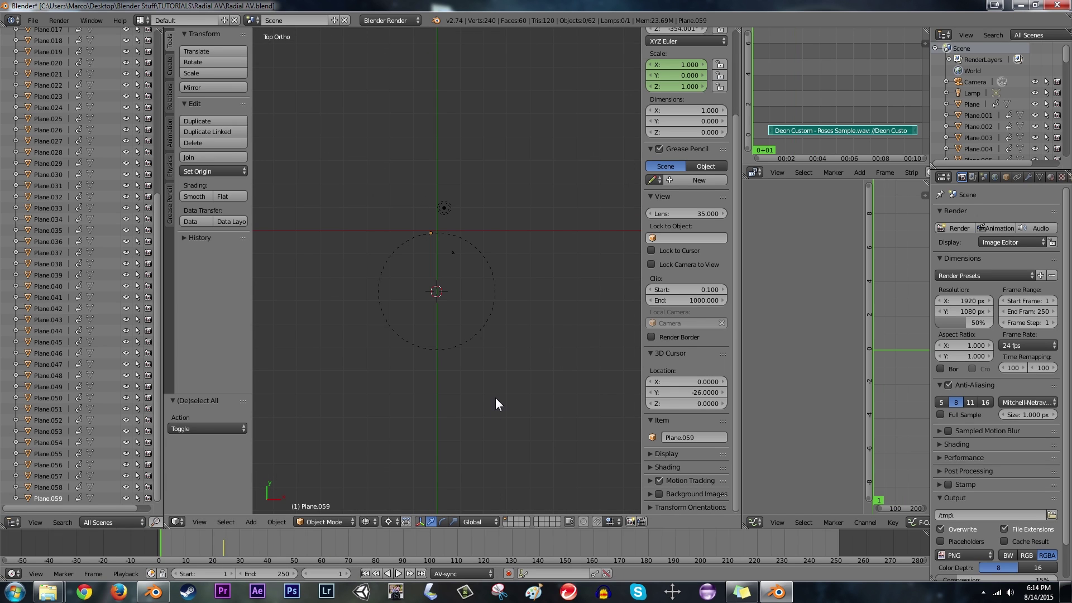
key(alt+a)
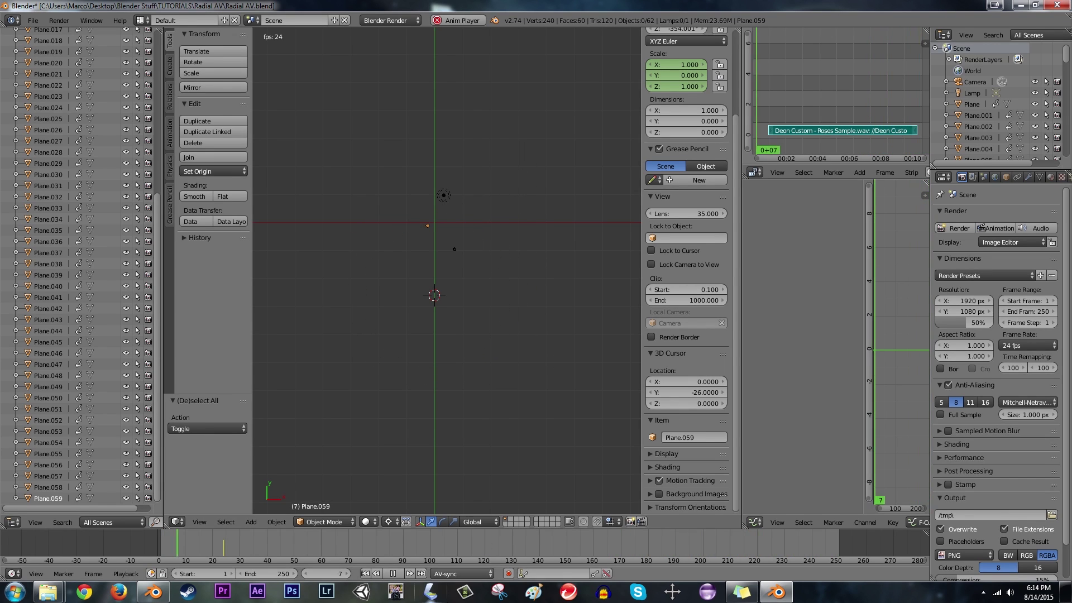
key(alt+a)
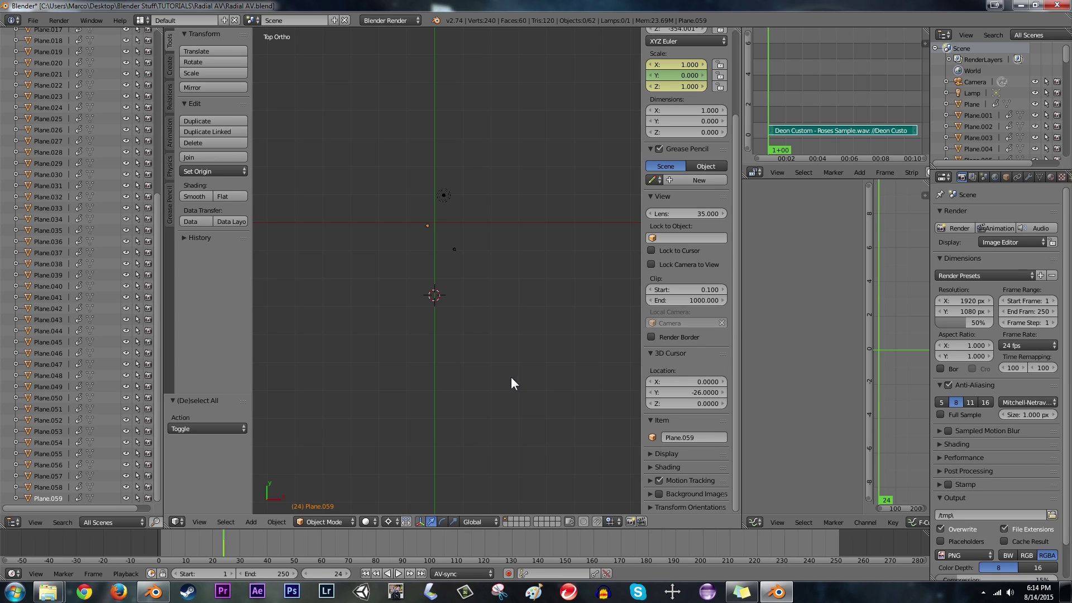
drag(367, 546, 413, 548)
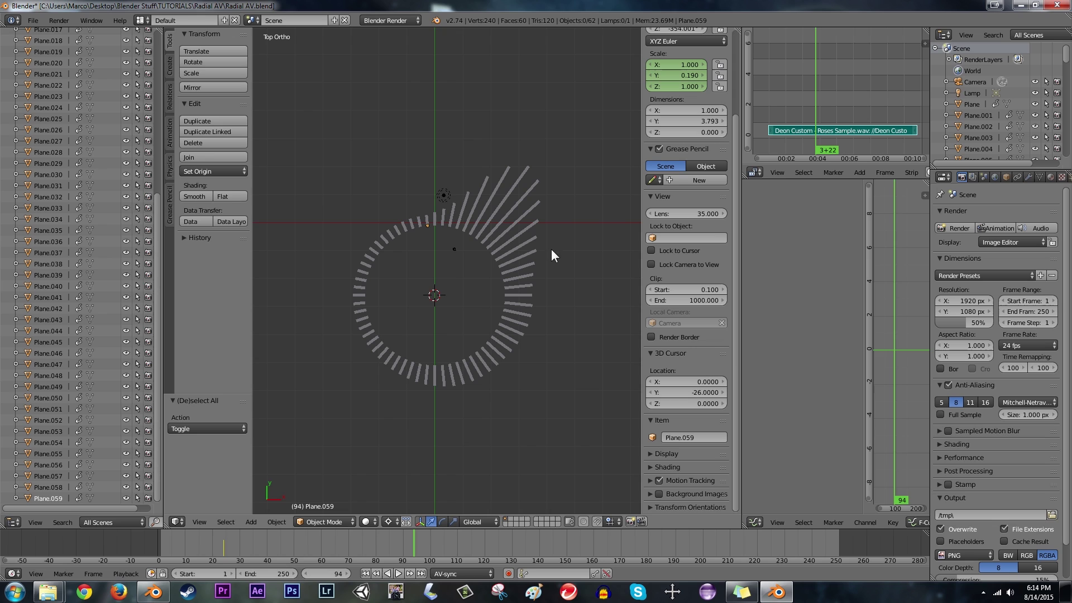
Step: Widen the graph area, turn it into a Text Editor and mark the frequency-range lines 31–32
drag(738, 354, 619, 478)
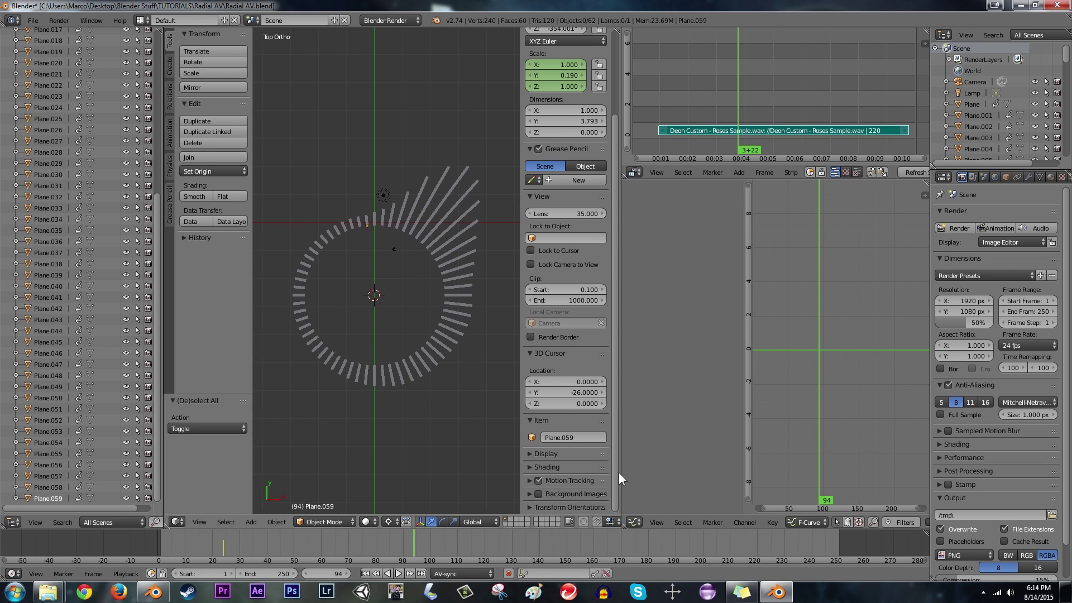
click(633, 522)
click(654, 400)
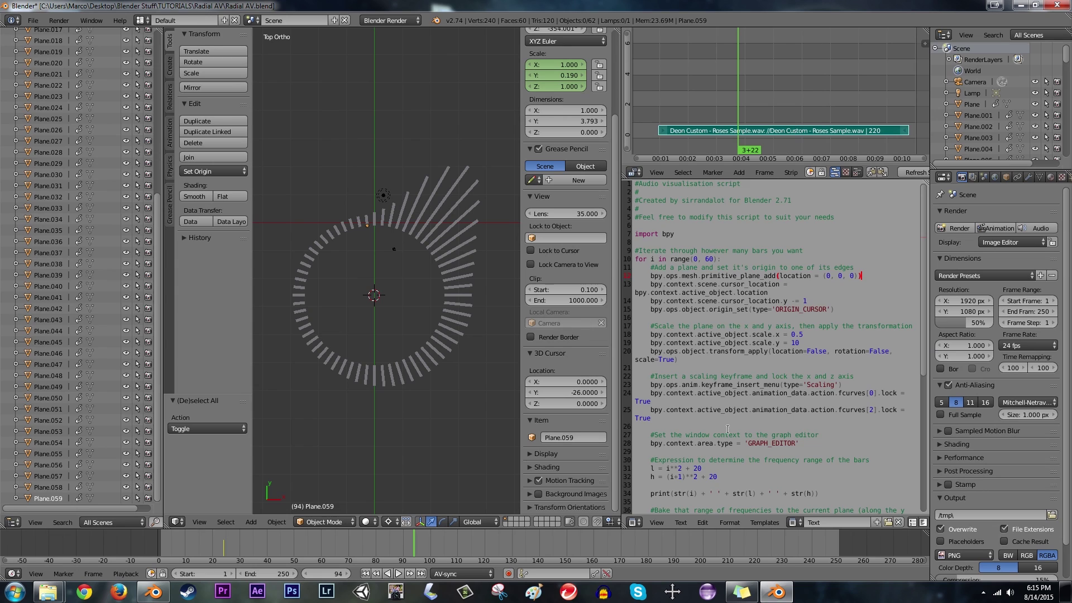
scroll(728, 429, down, 5)
drag(721, 351, 661, 345)
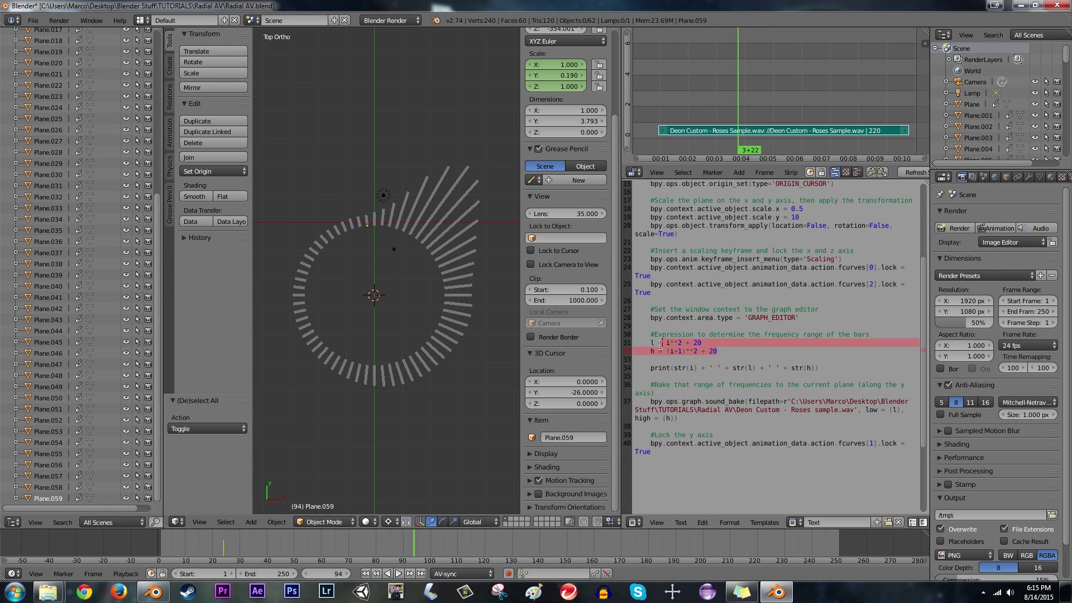
click(705, 351)
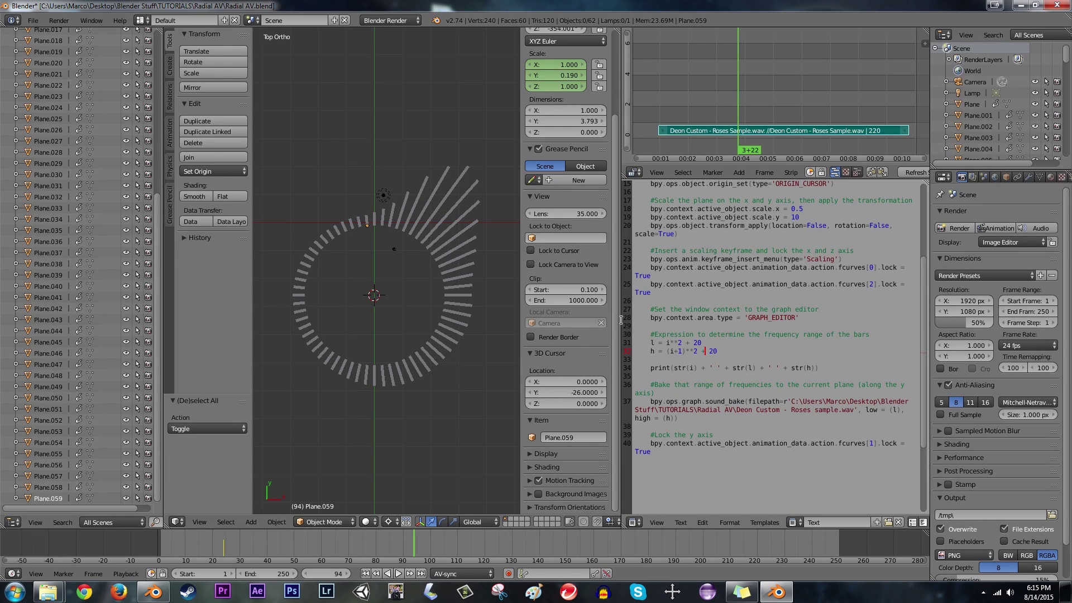
Step: Resize the areas to give the 3D view more room again
drag(621, 319, 746, 326)
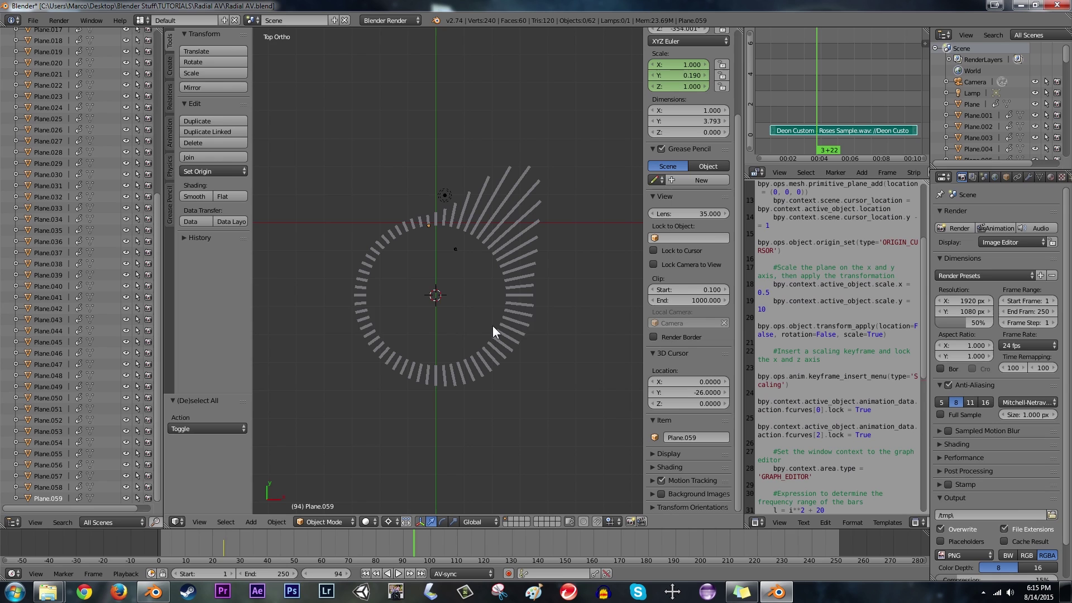
key(space)
key(Return)
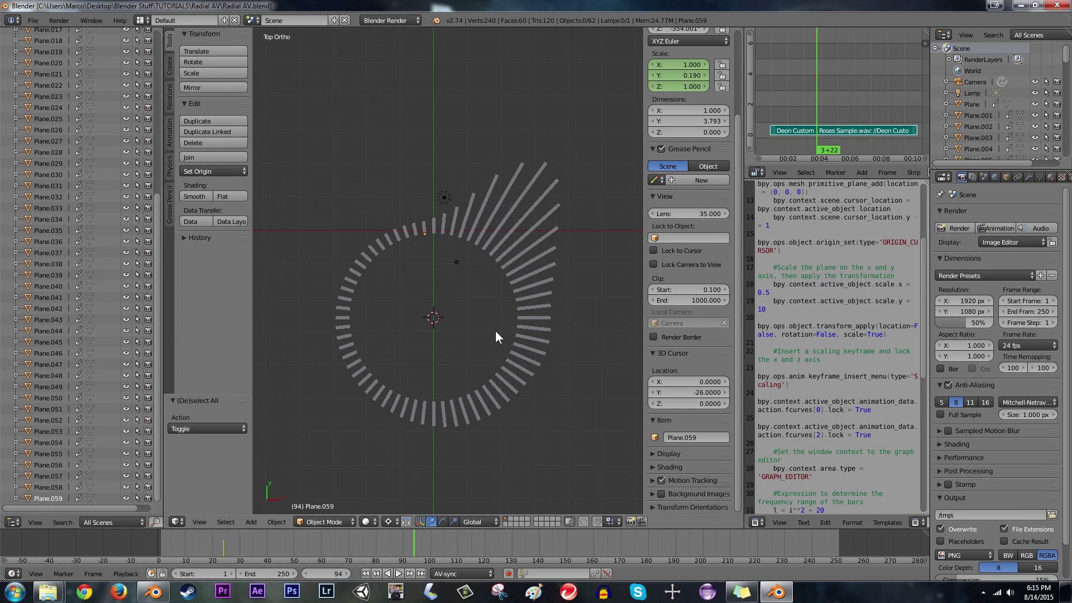